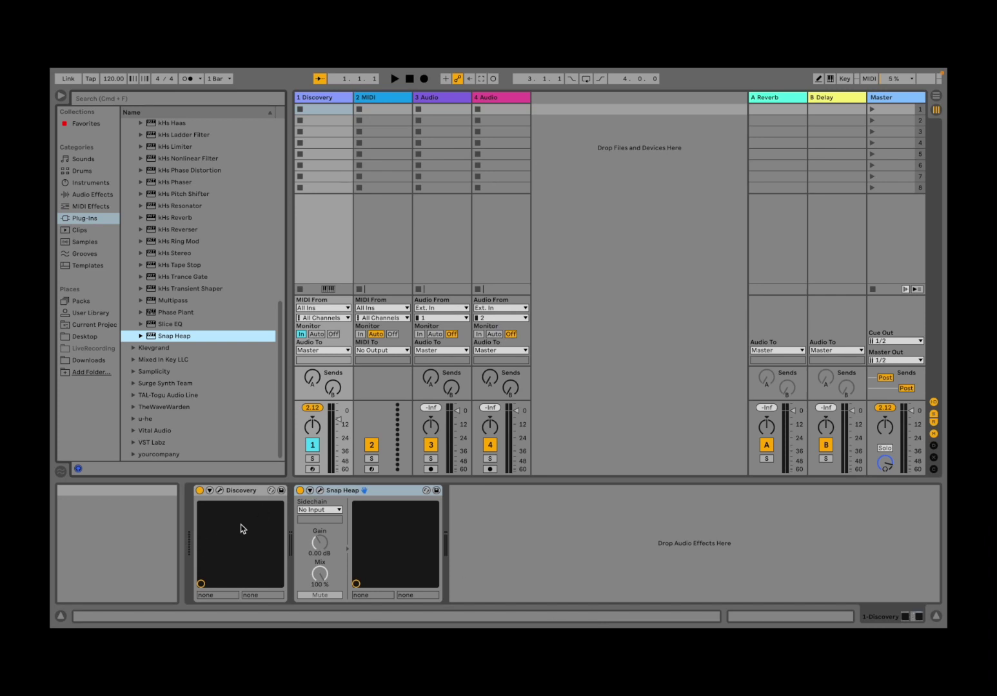
Close the Discovery synth window, then open Snap Heap, move it slightly lower, and show its Factory presets.
left_click(220, 491)
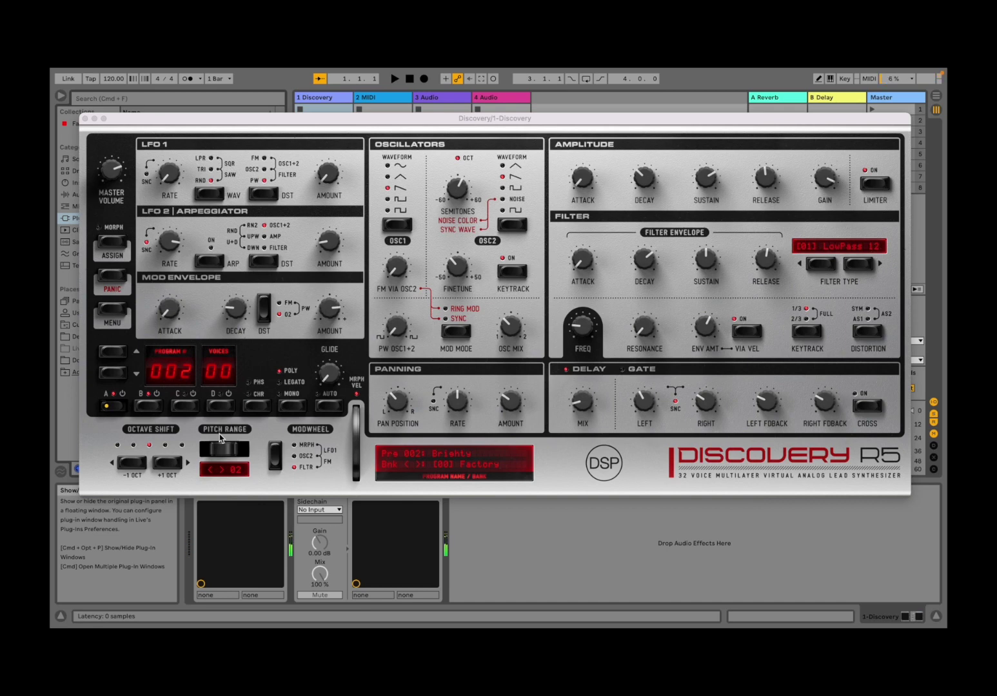
left_click(86, 119)
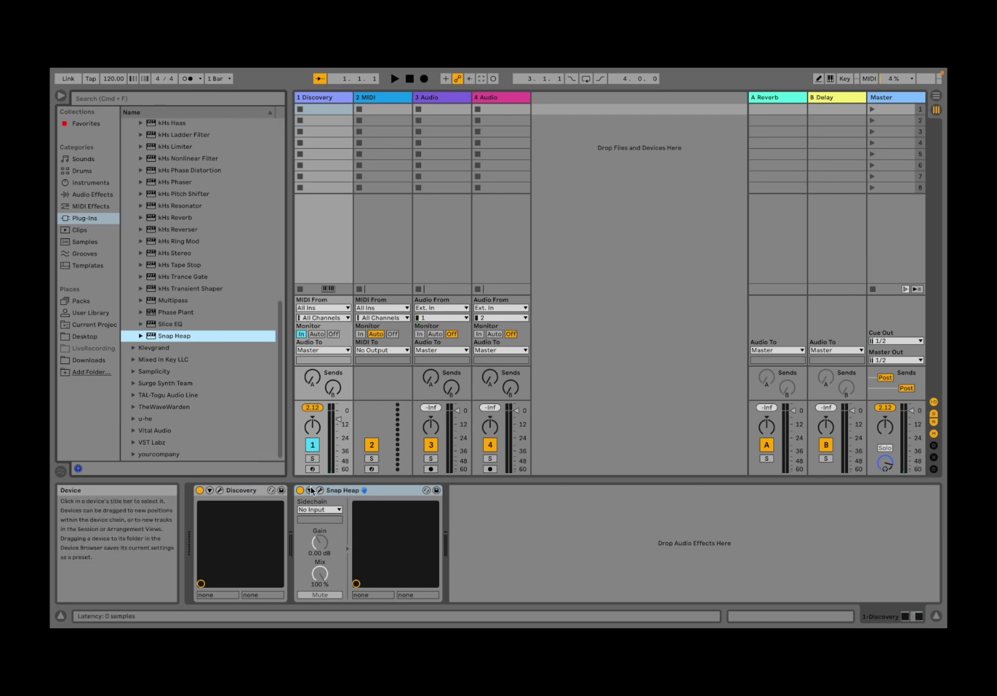
left_click(320, 491)
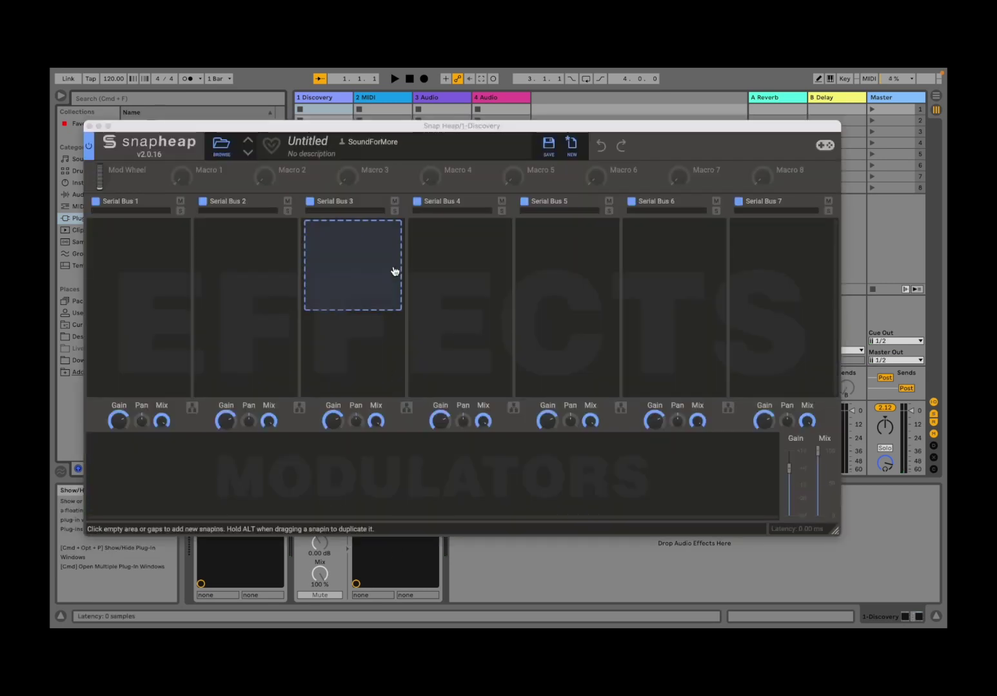
left_click(444, 128)
mouse_move(445, 128)
left_mouse_down()
mouse_move(456, 147)
mouse_move(443, 134)
left_mouse_up()
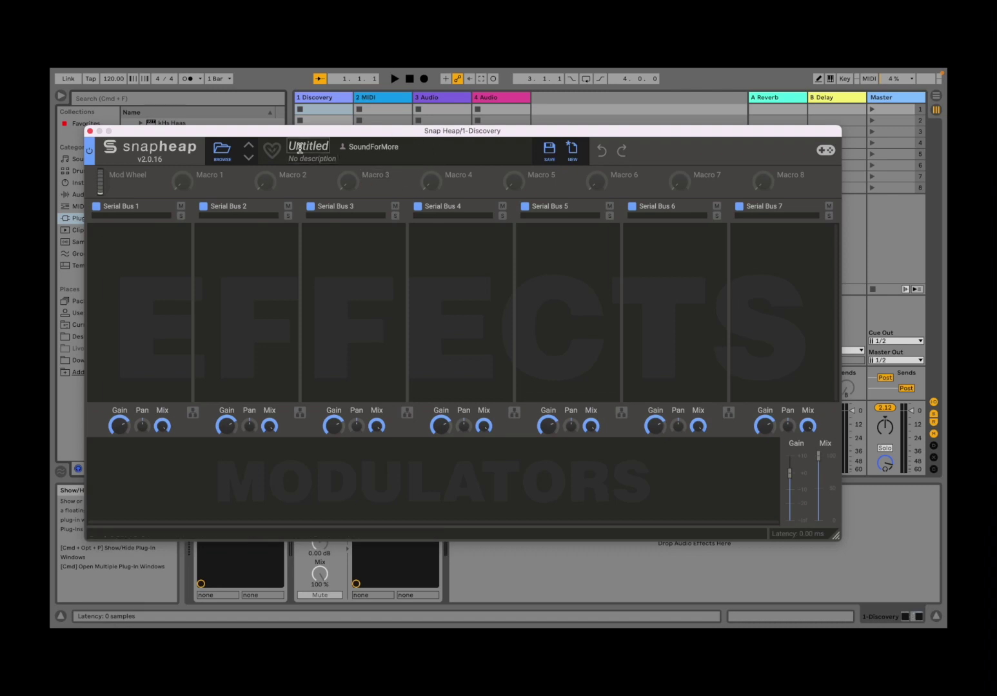
left_click(219, 161)
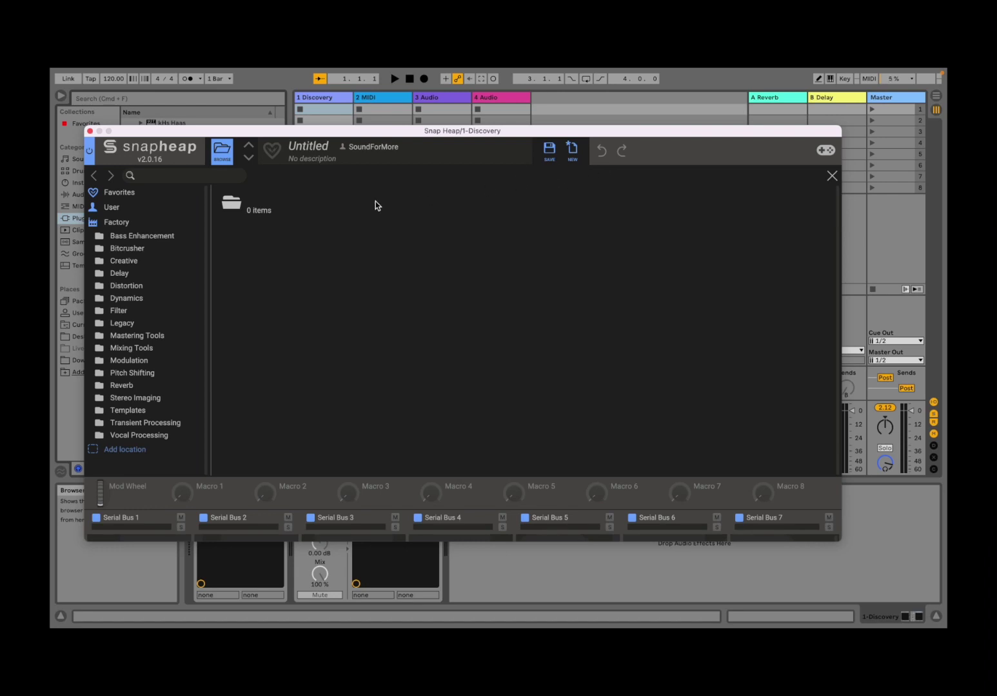
Close the preset browser to return to the empty Untitled patch.
left_click(229, 162)
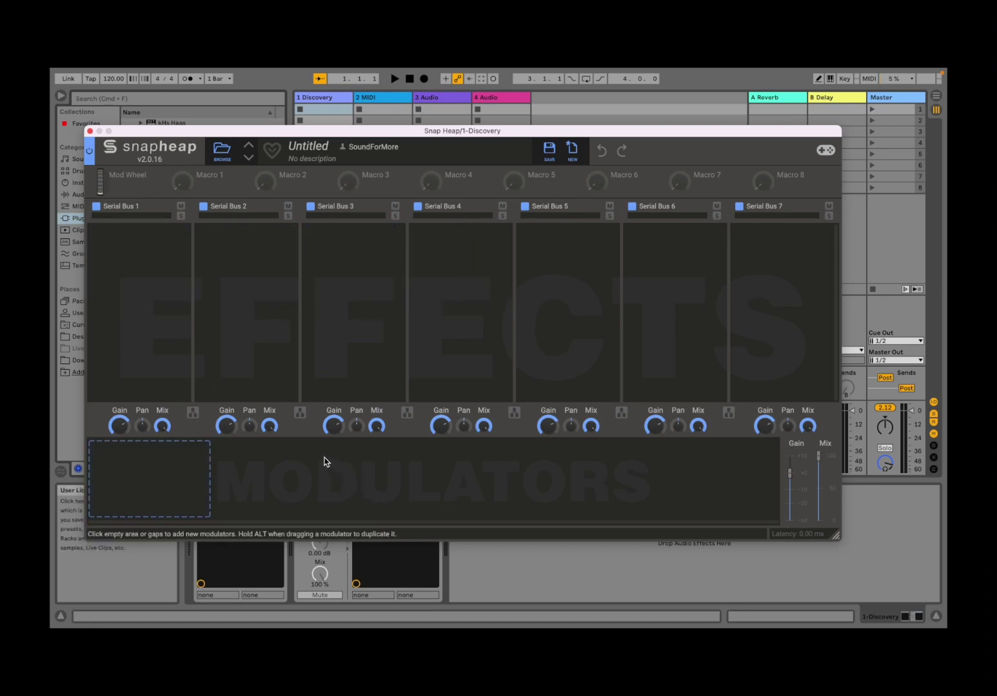
Put a 200 ms Delay on Serial Bus 1 and toggle the bus enable and M buttons off and on.
left_click(138, 276)
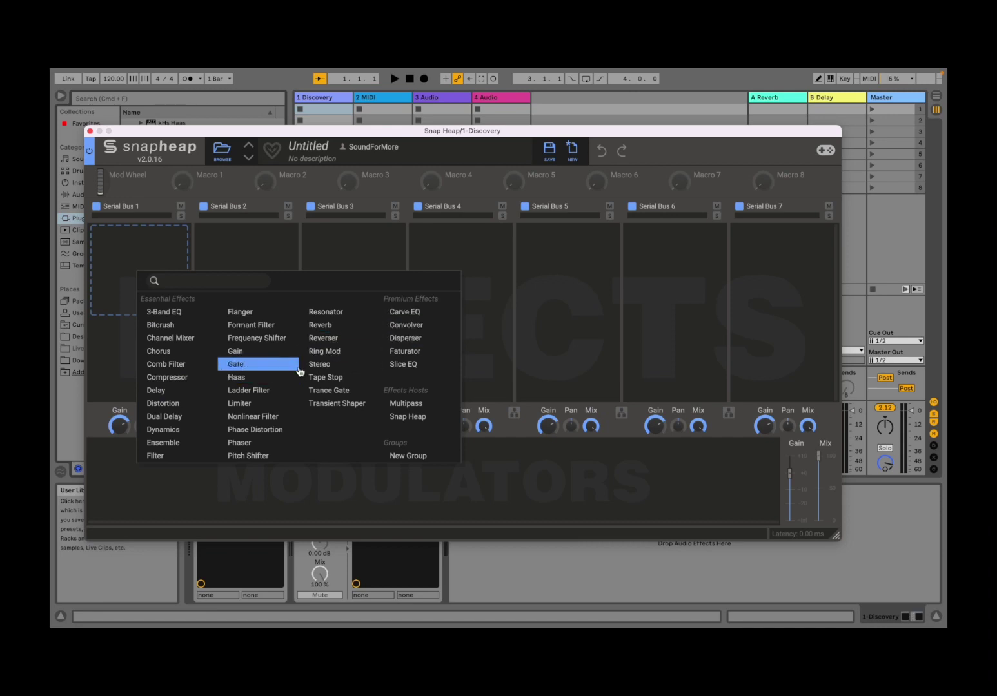
left_click(194, 391)
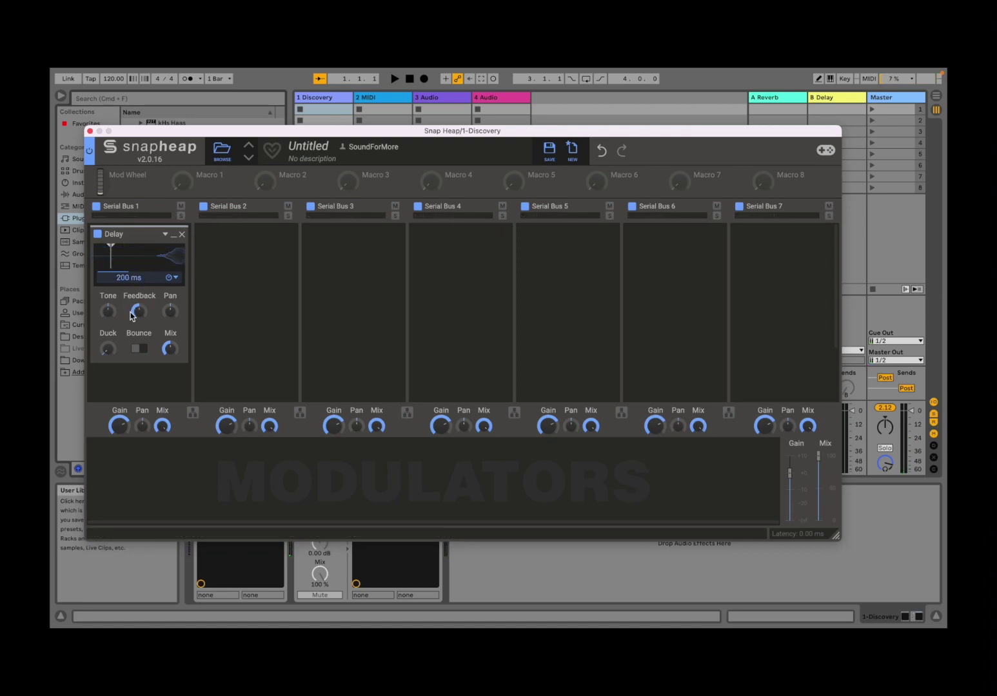
left_click(97, 207)
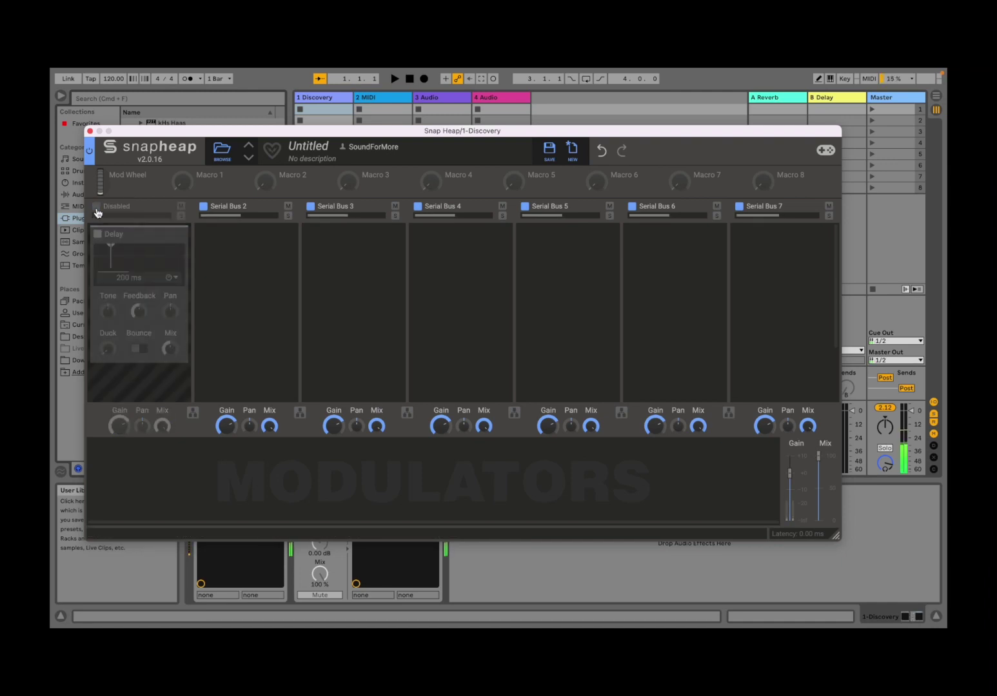
left_click(97, 207)
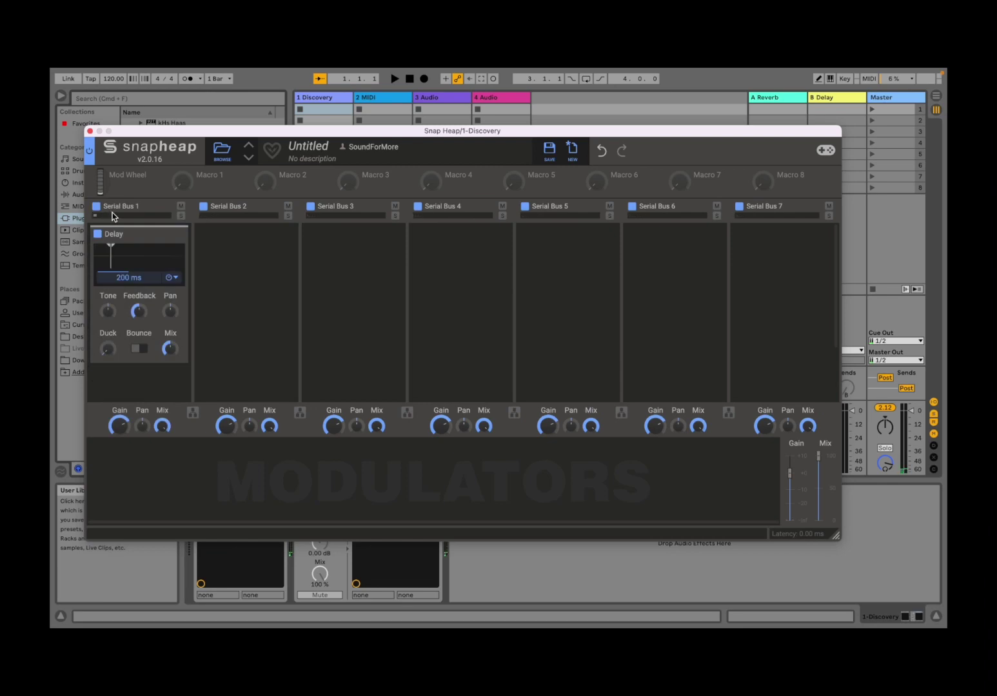
left_click(182, 207)
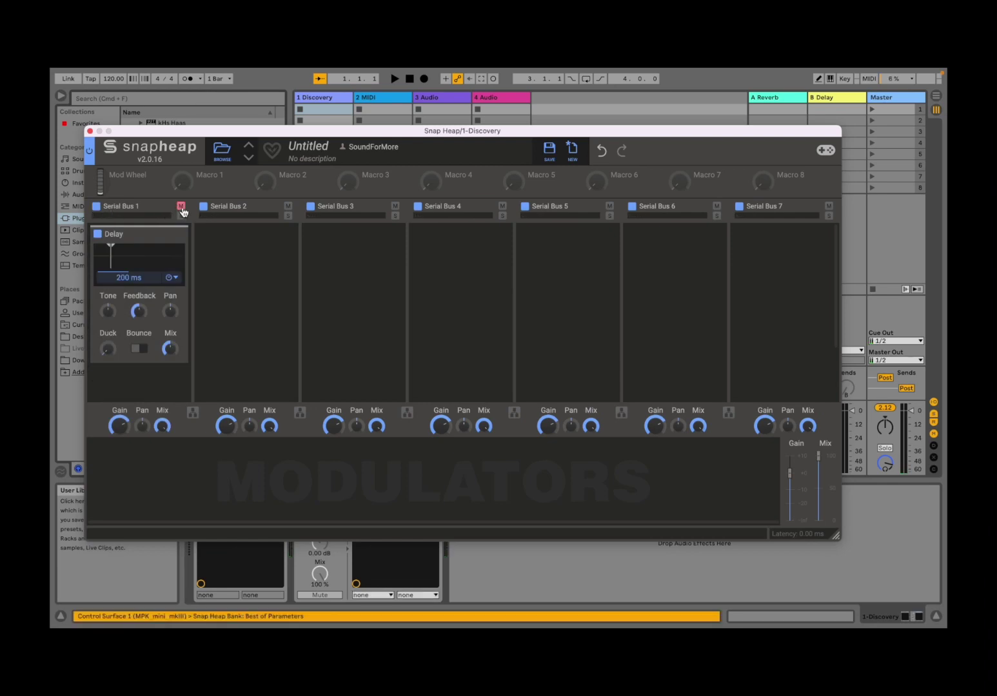
left_click(181, 207)
mouse_move(185, 236)
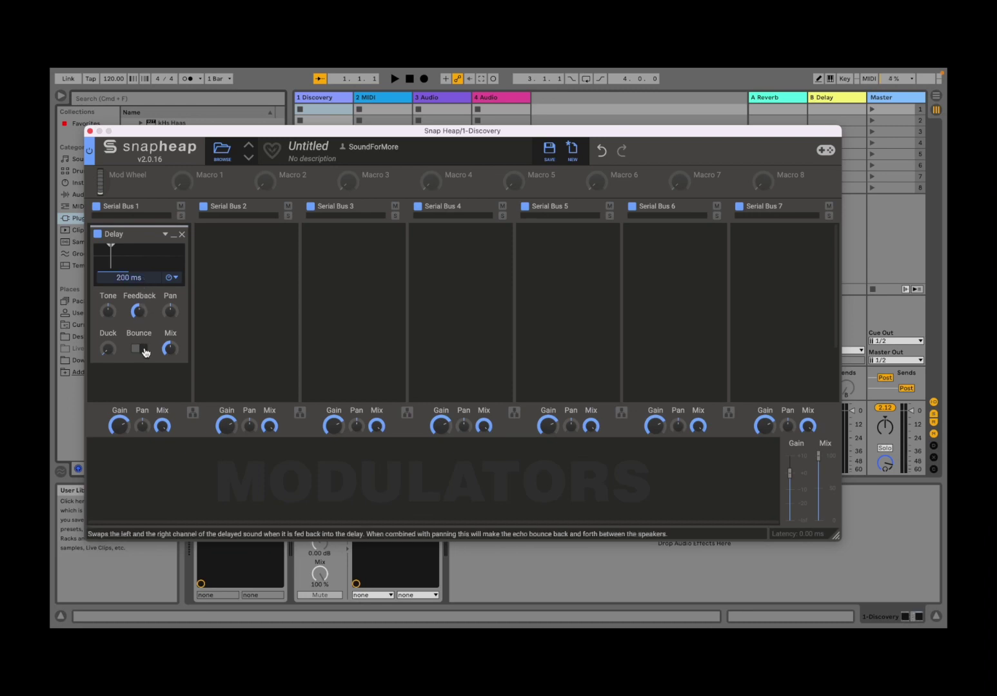
Add an Overdrive Distortion after the Delay, set ducking to 13% and drive to +13.06 dB, then bypass it.
left_click(139, 385)
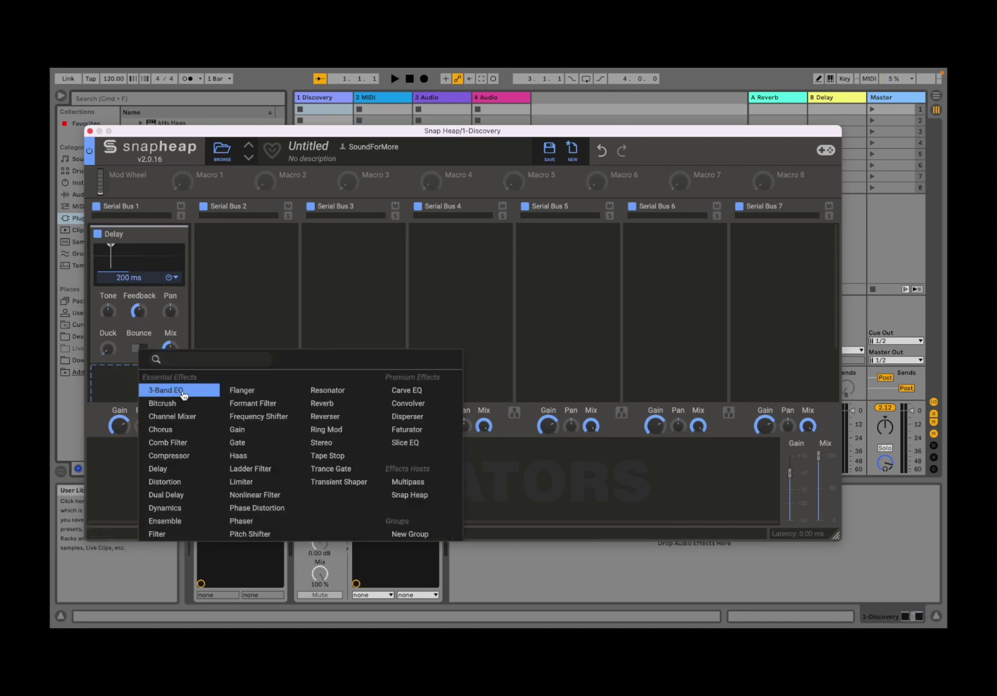
left_click(196, 483)
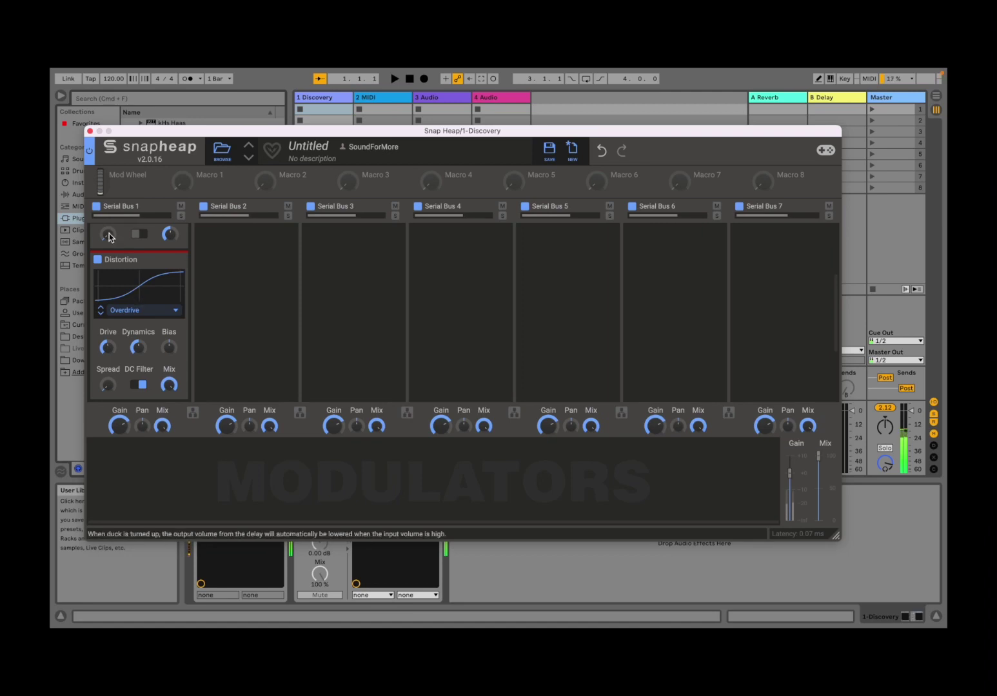
left_click_drag(108, 234, 108, 226)
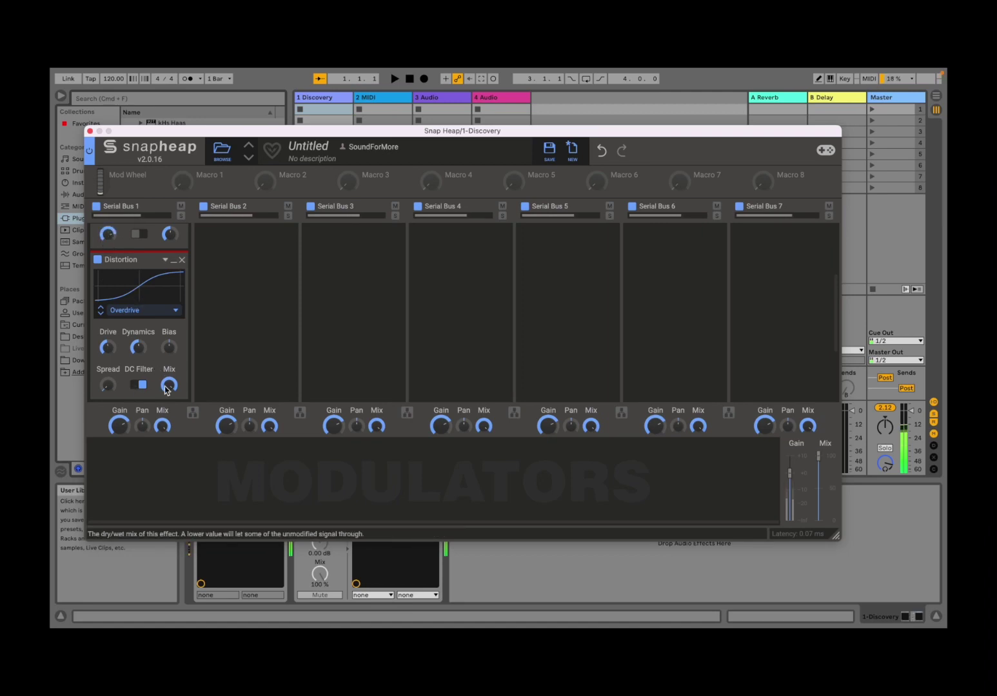
left_click_drag(107, 348, 108, 328)
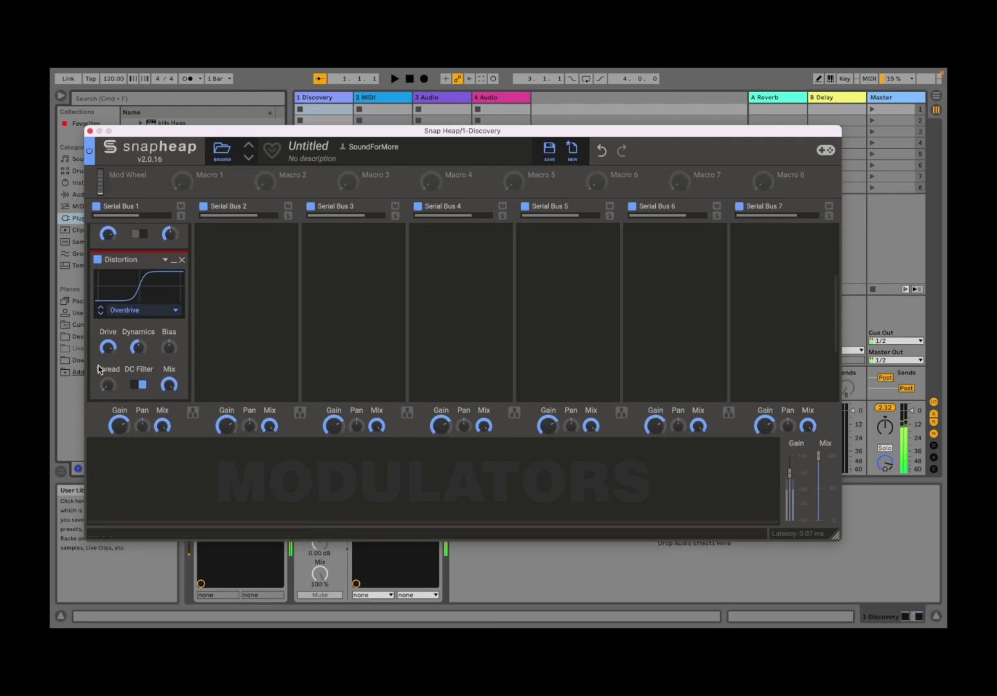
left_click(97, 261)
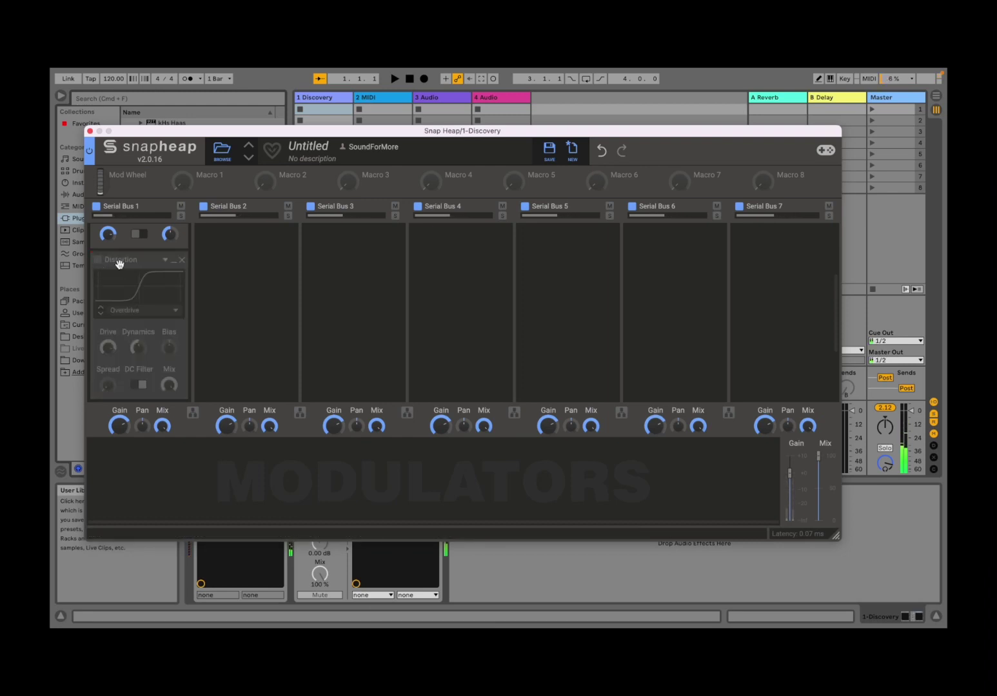
scroll(145, 292, "down", 3)
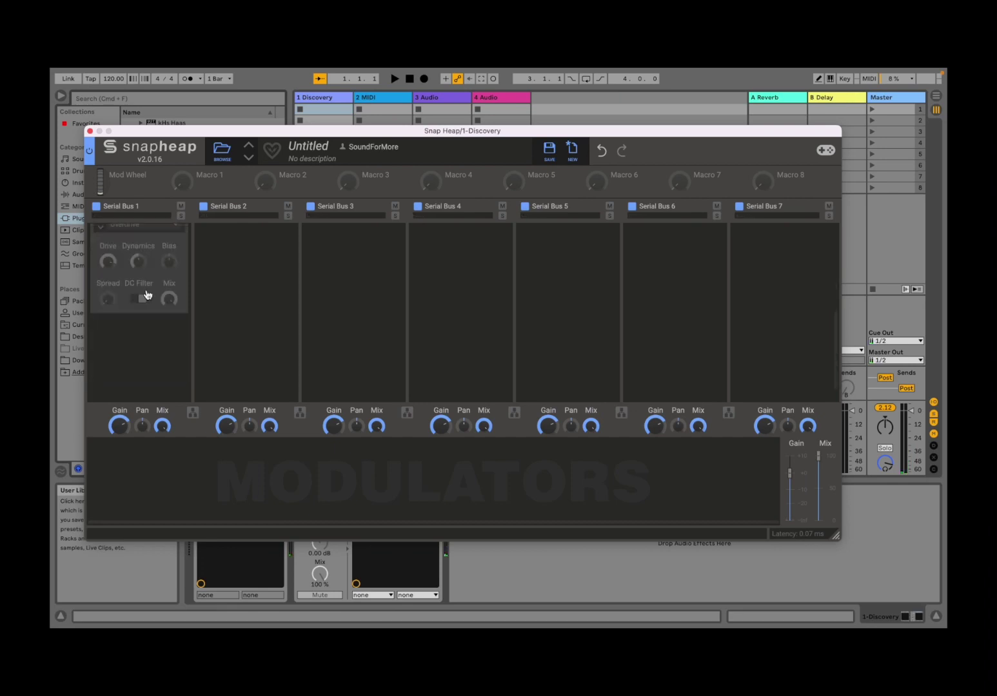
scroll(146, 293, "up", 4)
scroll(147, 295, "down", 4)
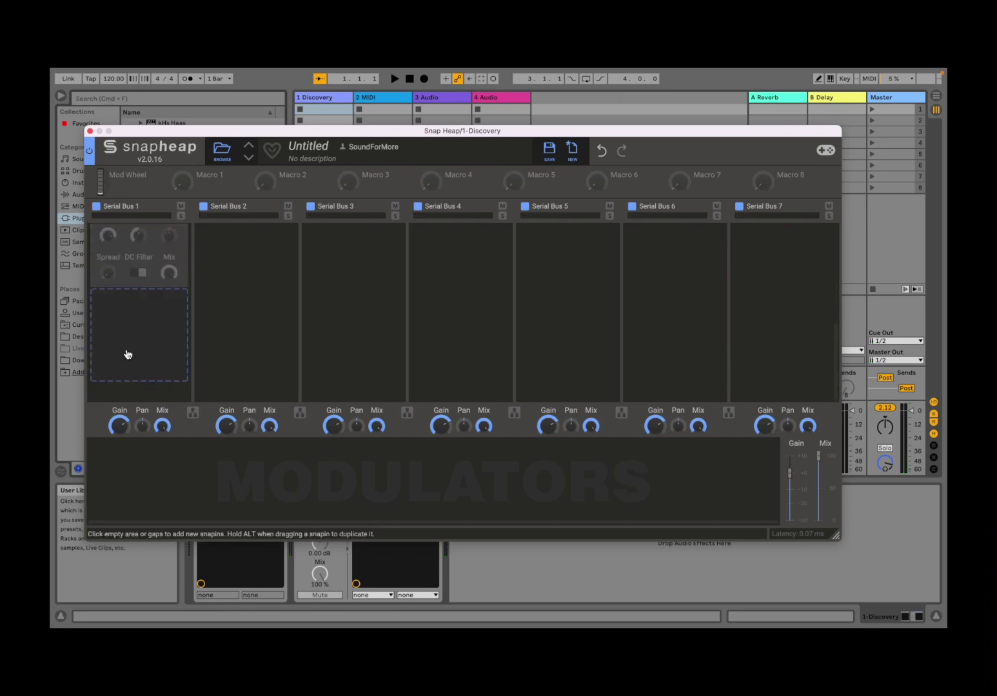
scroll(155, 307, "up", 4)
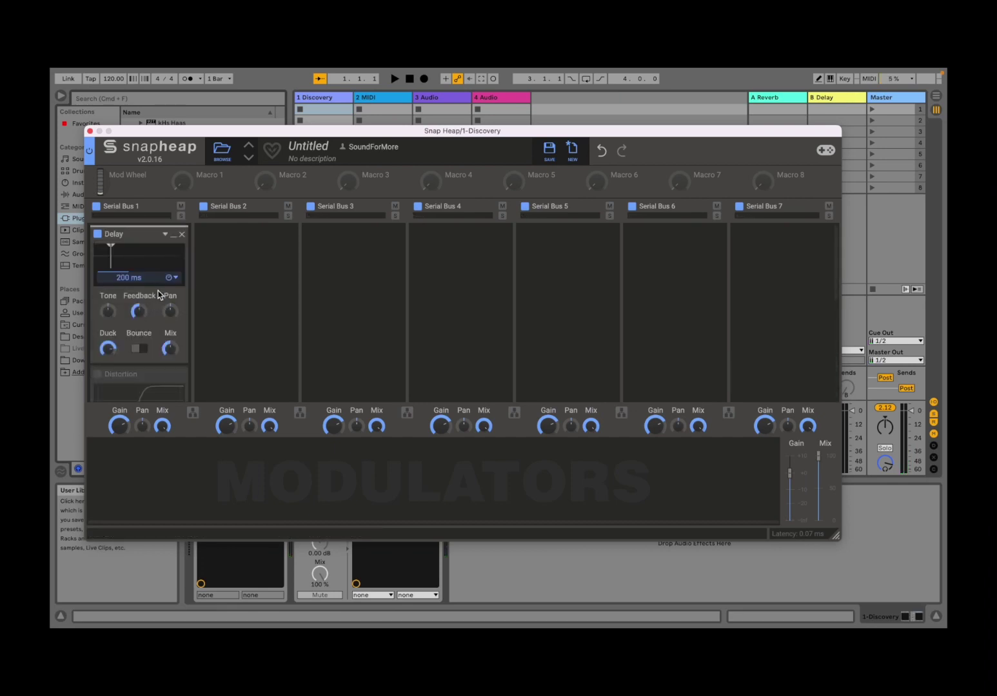
Put a low-pass Filter on Serial Bus 2 with its cutoff at 156 Hz.
left_click(257, 275)
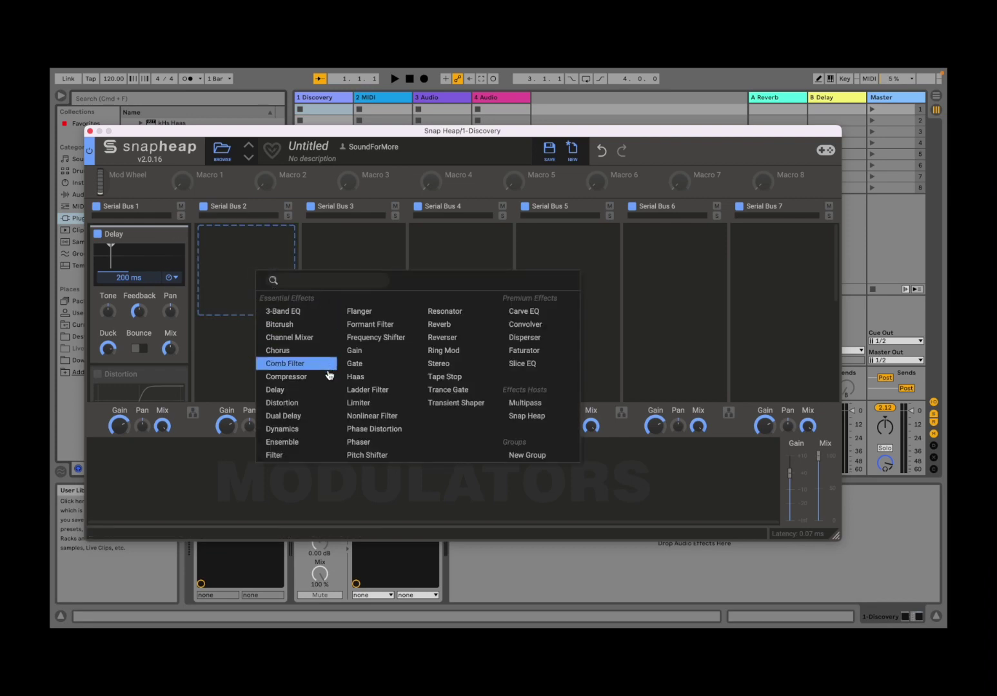
left_click(311, 458)
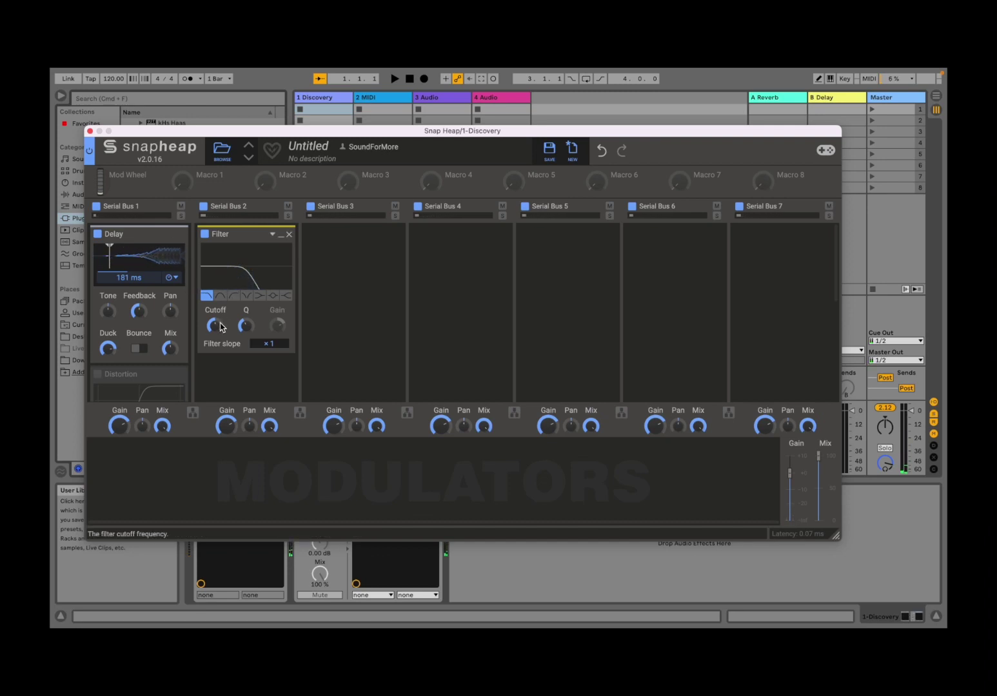
left_click_drag(215, 326, 246, 325)
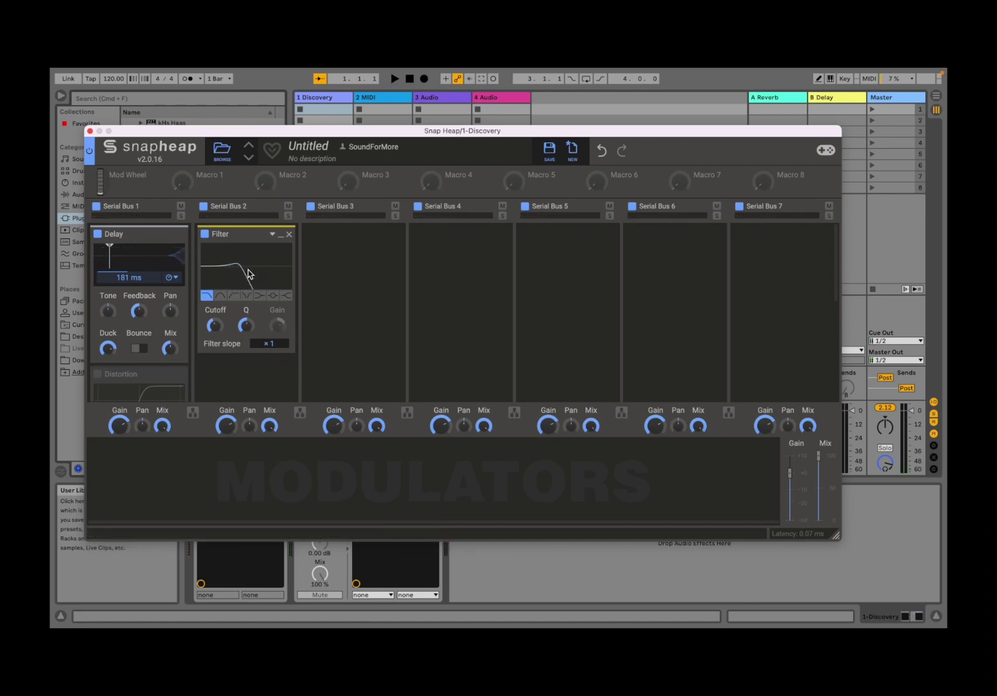
left_click(193, 415)
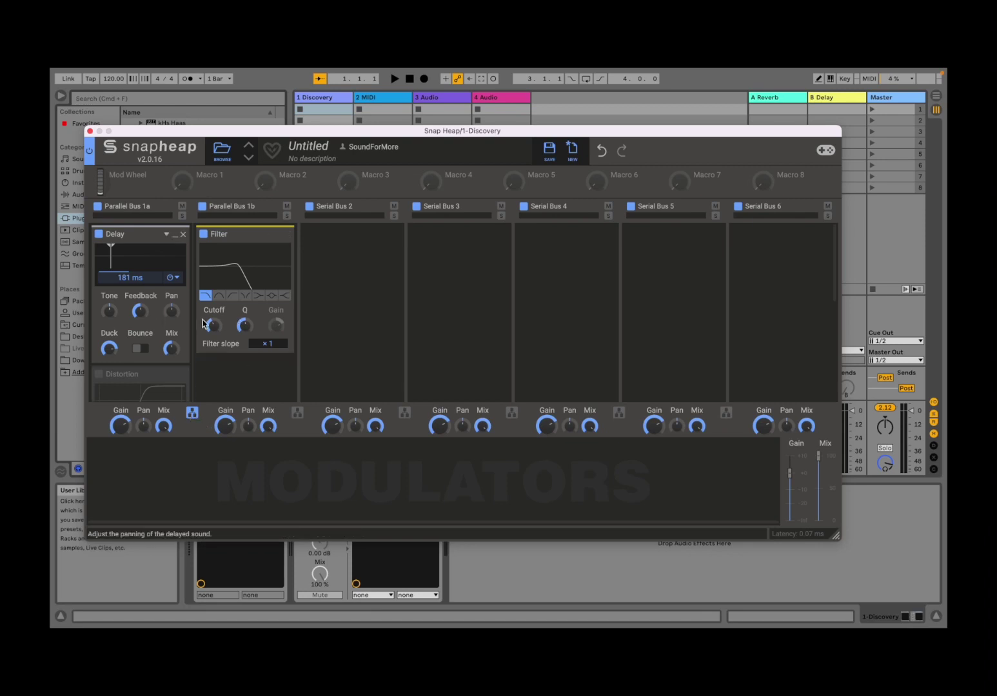
left_click(192, 414)
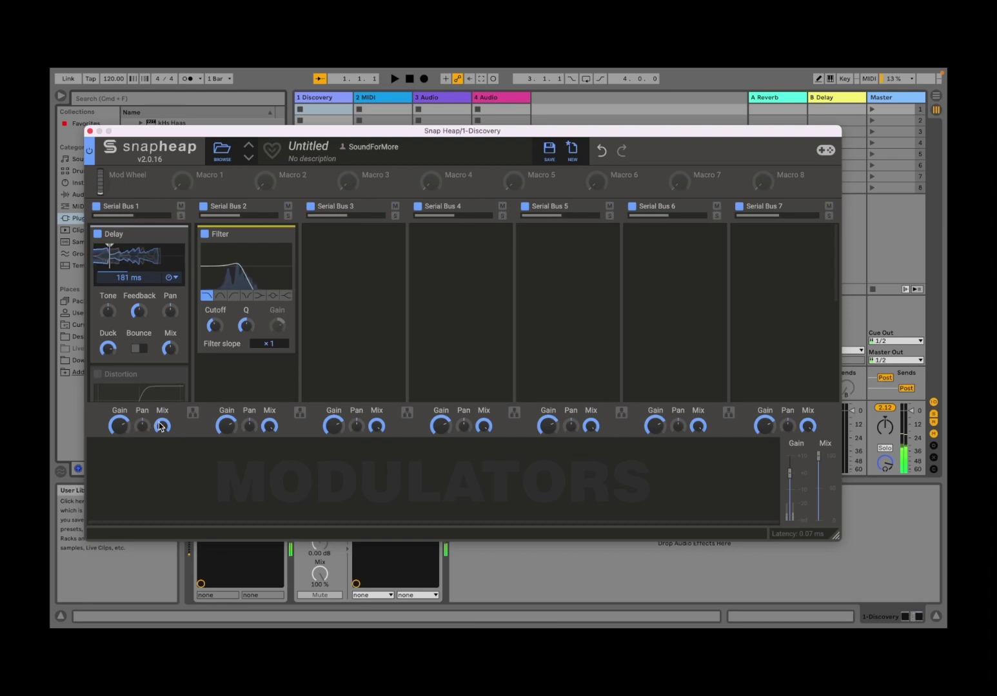
Drop Serial Bus 1's lane mix to 1% and its gain to -Inf dB.
left_click_drag(160, 426, 160, 438)
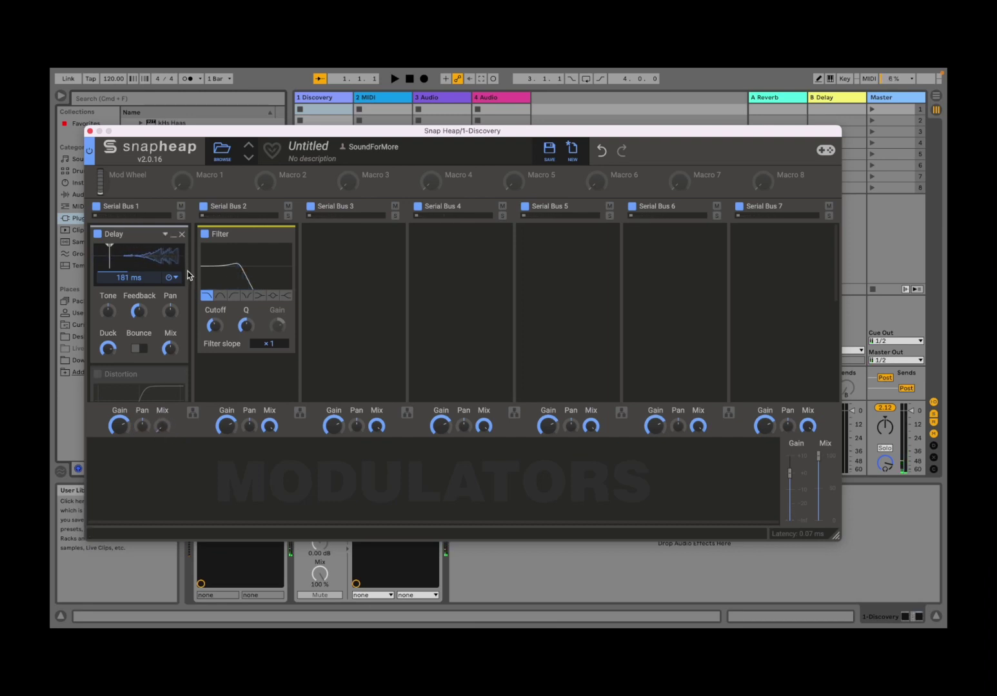
mouse_move(162, 426)
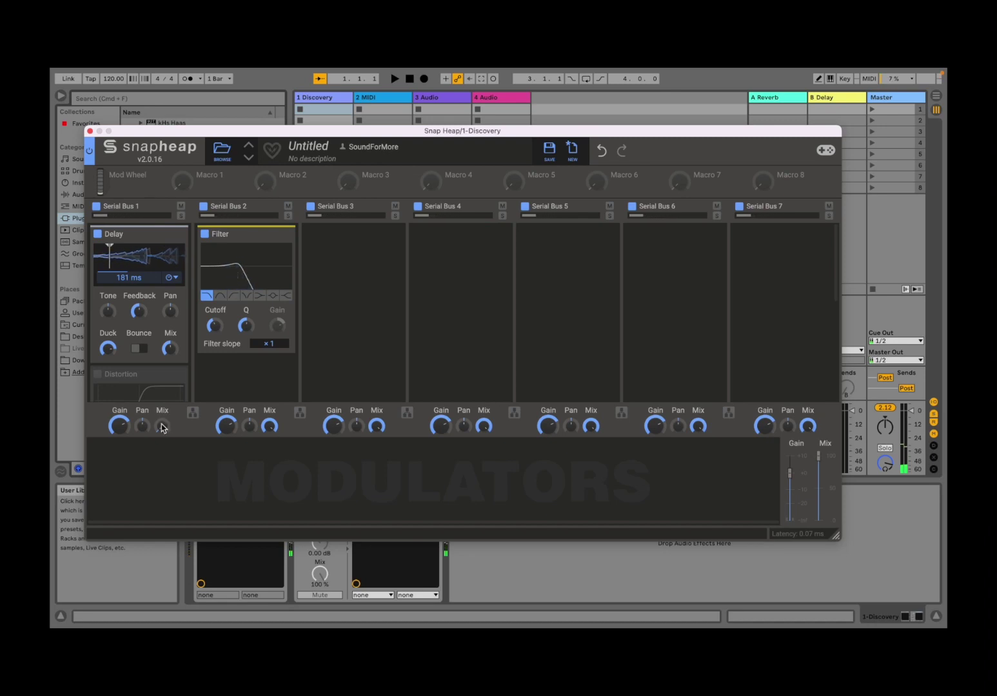
left_click_drag(162, 426, 162, 400)
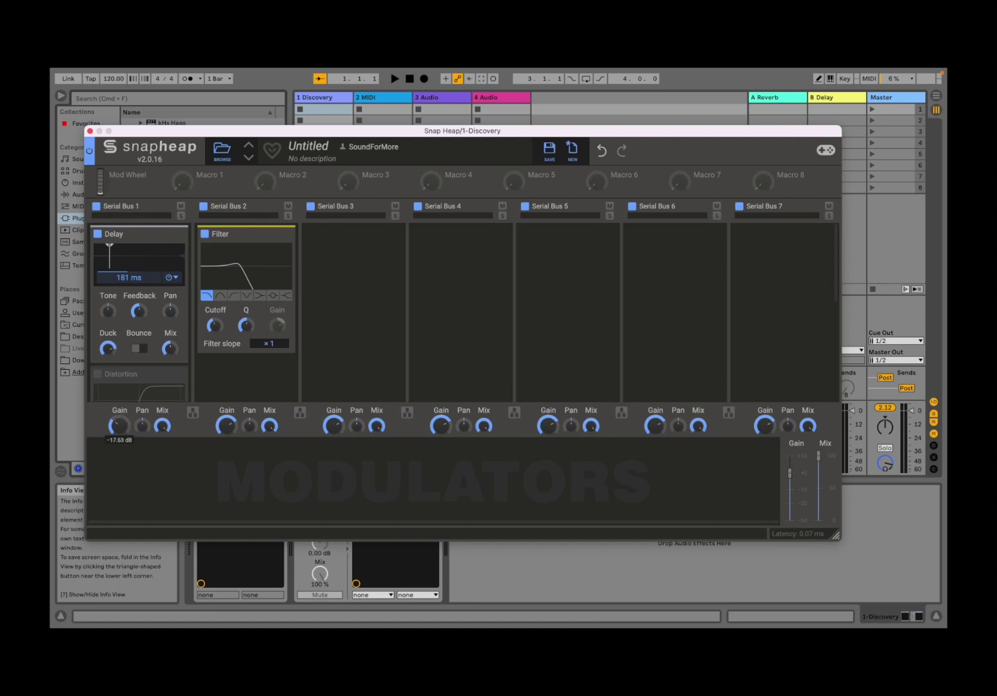
left_click_drag(119, 426, 118, 451)
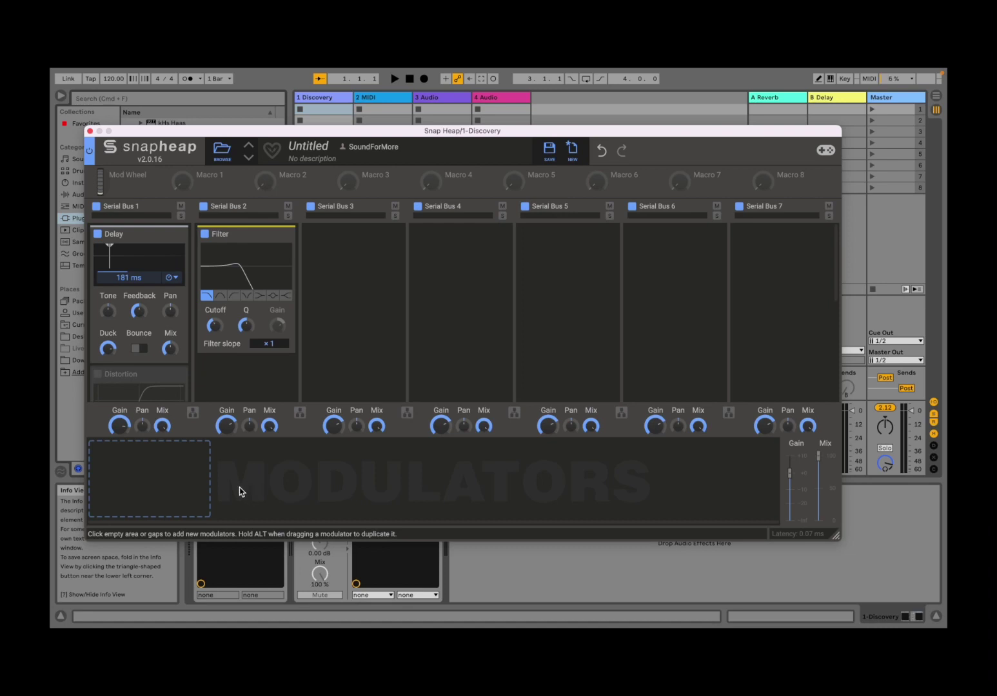
Add an LFO modulator using the Pyramid shape at 1.000 Hz.
left_click(166, 484)
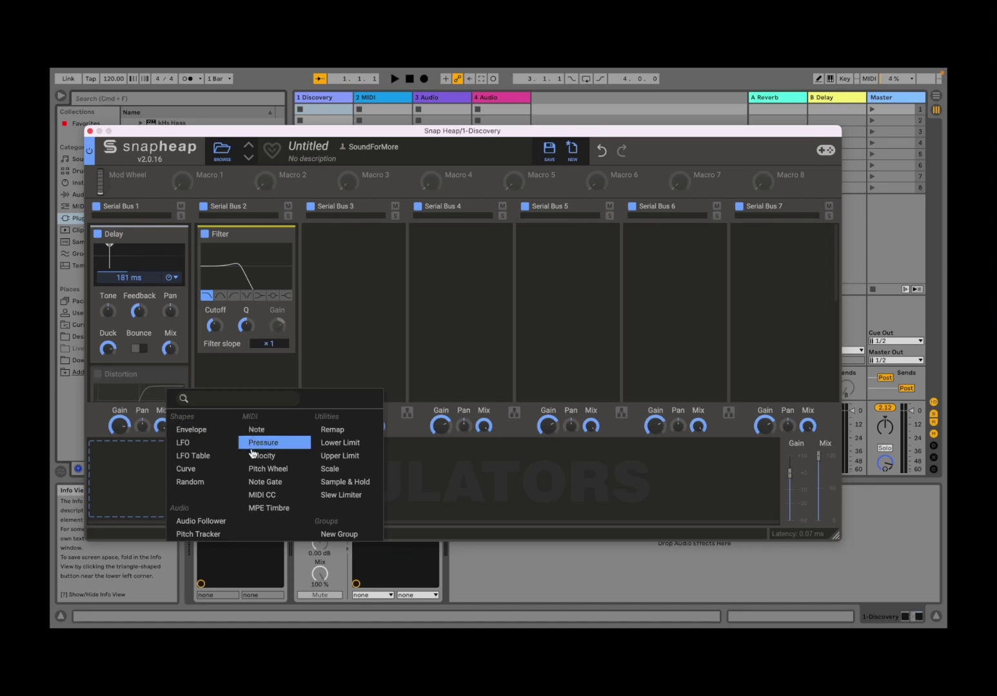
left_click(216, 446)
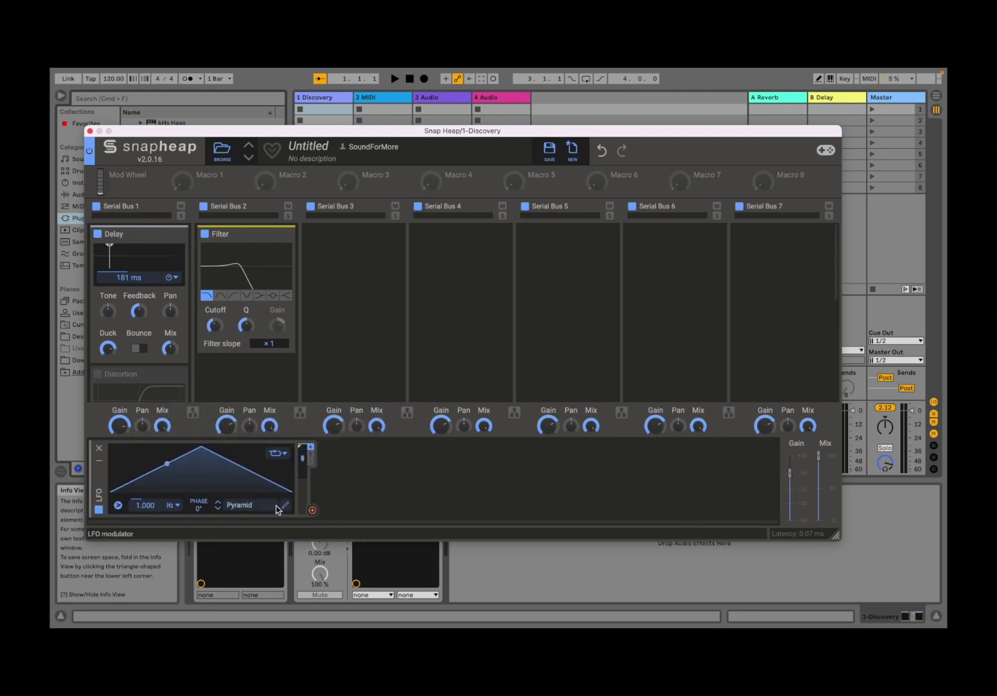
Route the LFO to the Filter cutoff at about +53% depth and raise its rate to 3.732 Hz.
left_click_drag(314, 510, 314, 513)
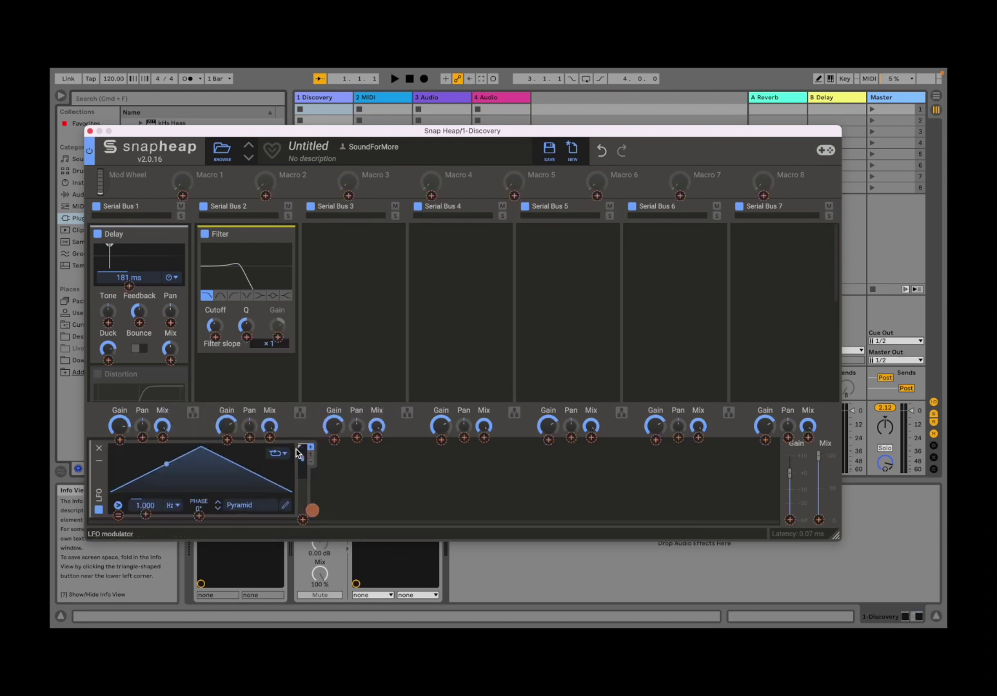
left_click_drag(296, 453, 224, 350)
mouse_move(215, 337)
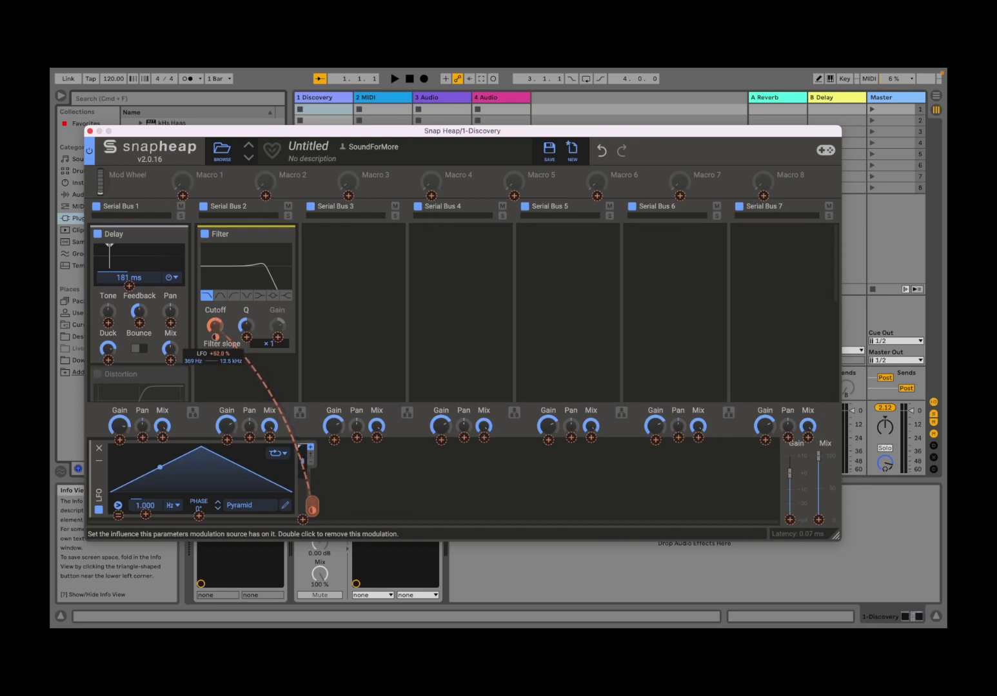
left_click_drag(216, 338, 217, 343)
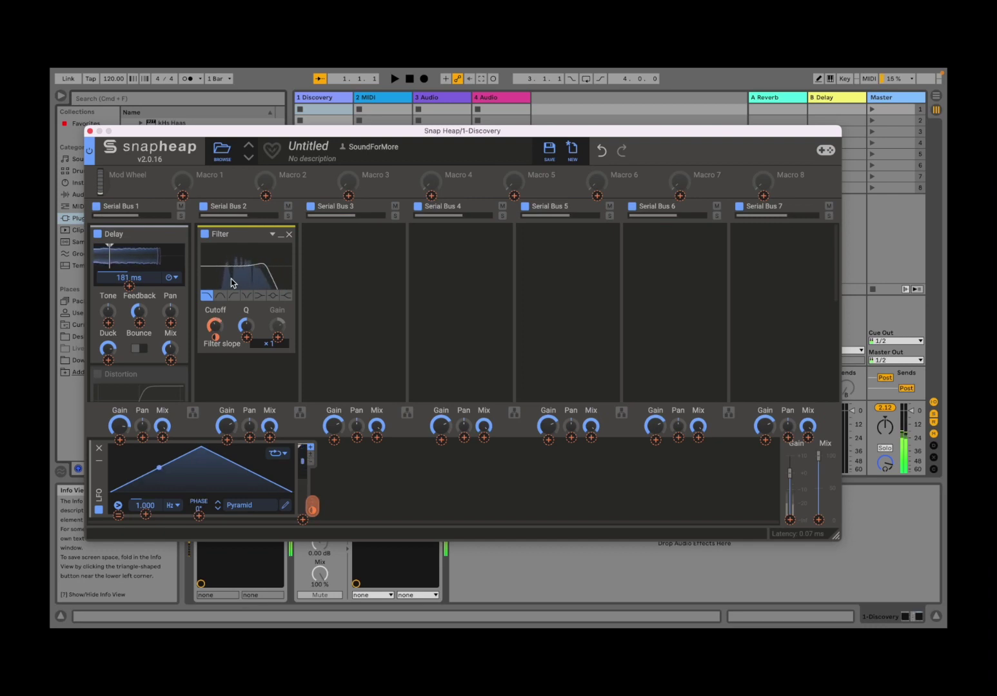
left_click_drag(231, 282, 213, 335)
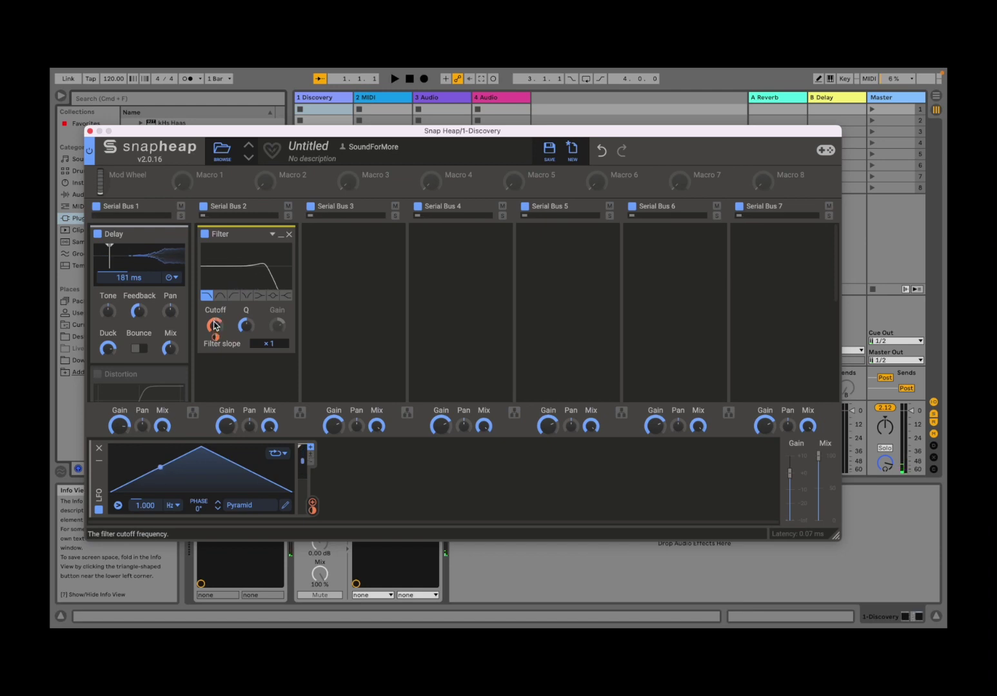
mouse_move(212, 334)
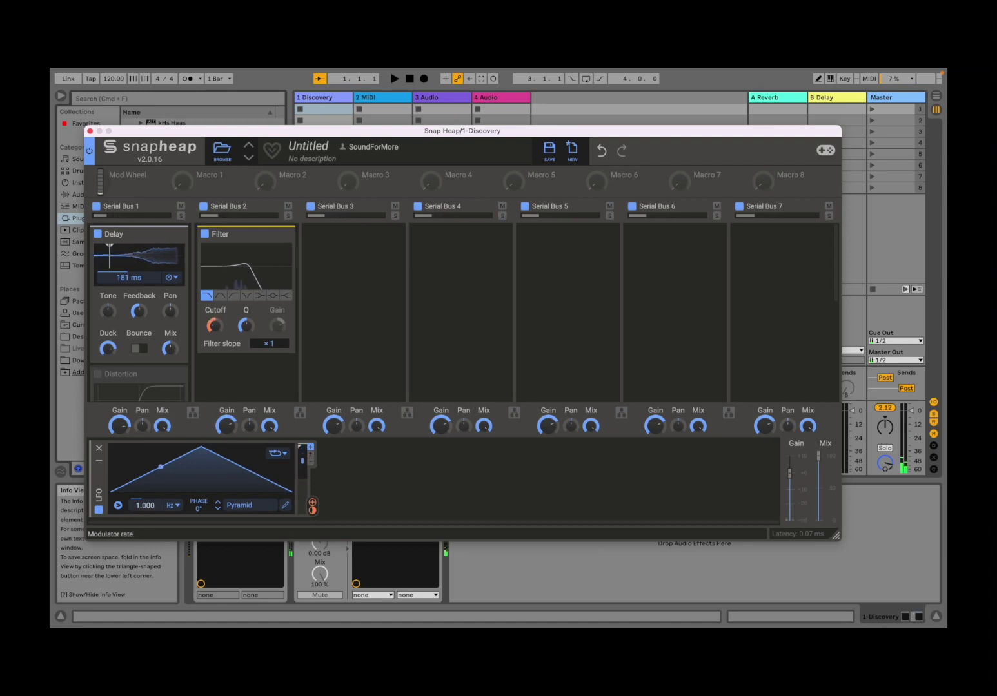
left_click_drag(146, 505, 146, 487)
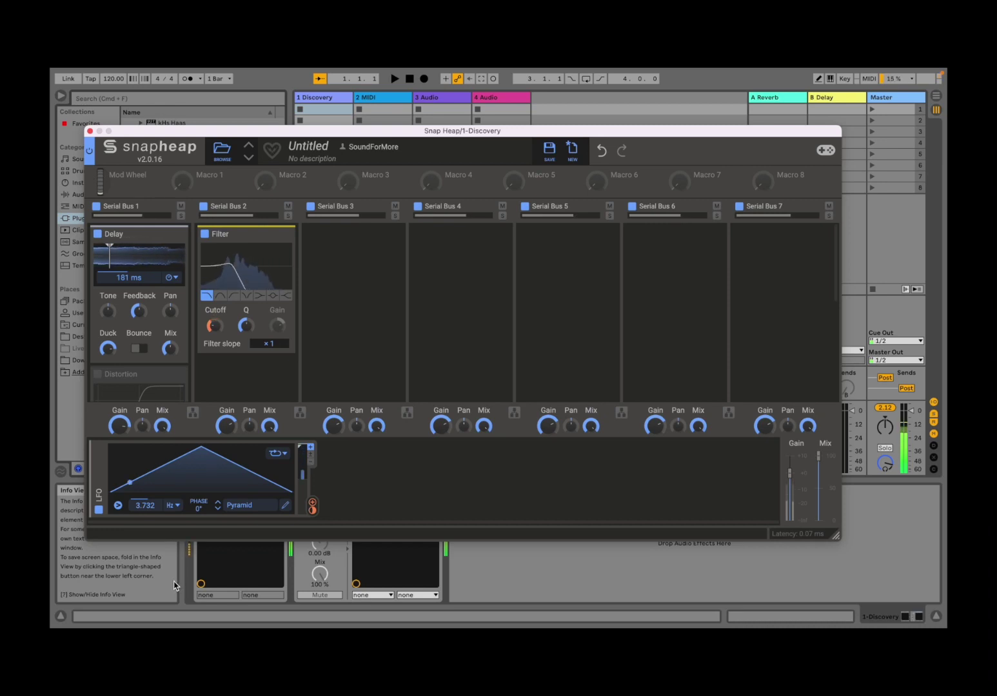
mouse_move(476, 628)
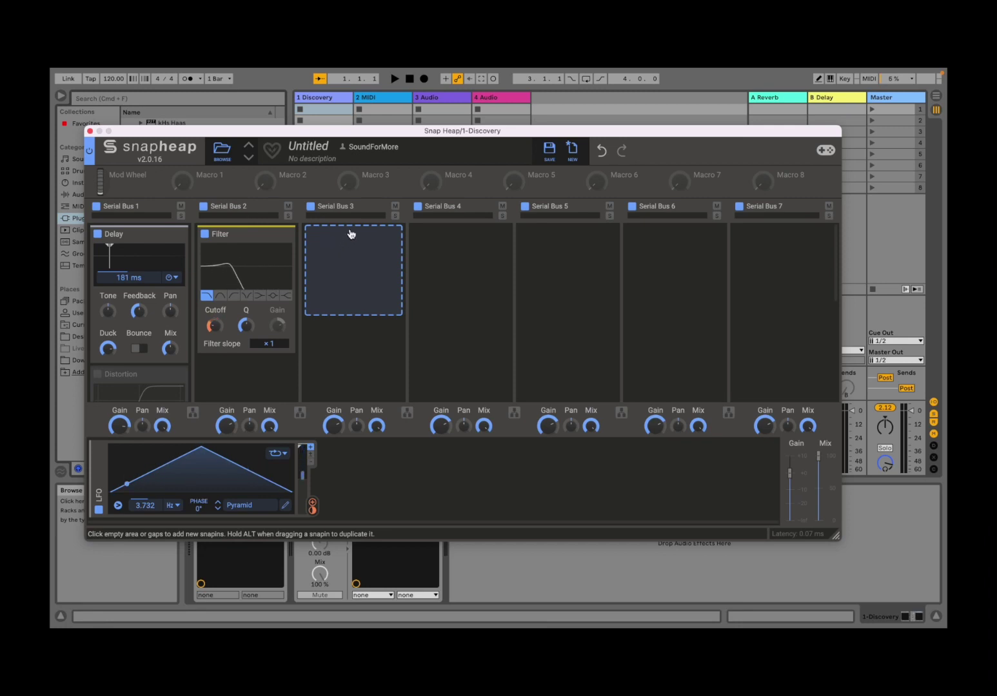
Assign Macro 3 to Serial Bus 2's mix, set the amount, and sweep Macro 3 to test it.
left_click(366, 185)
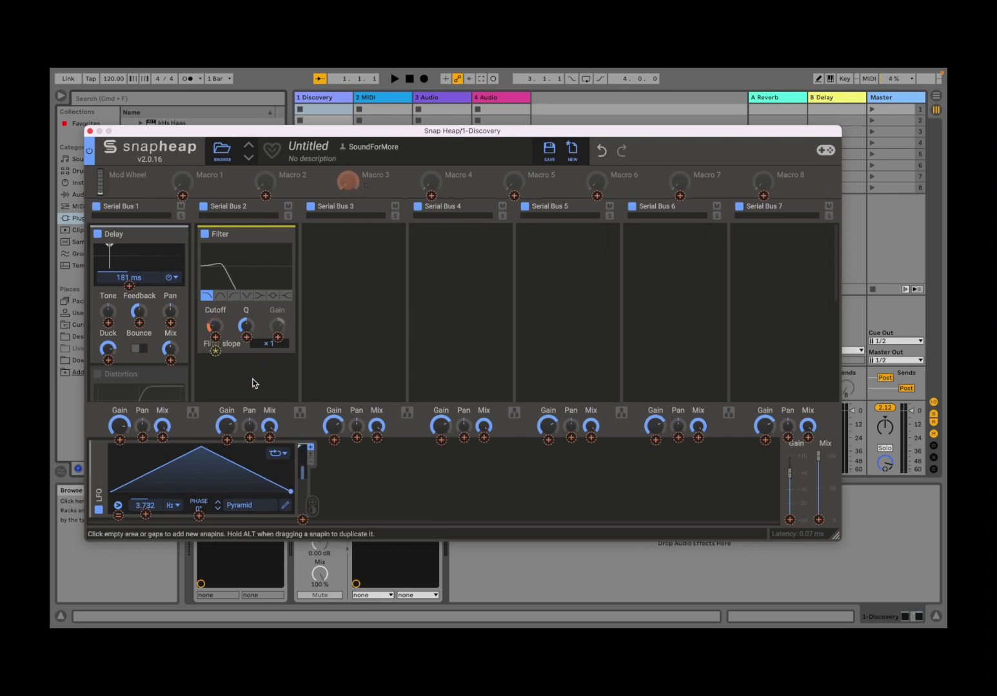
left_click(270, 437)
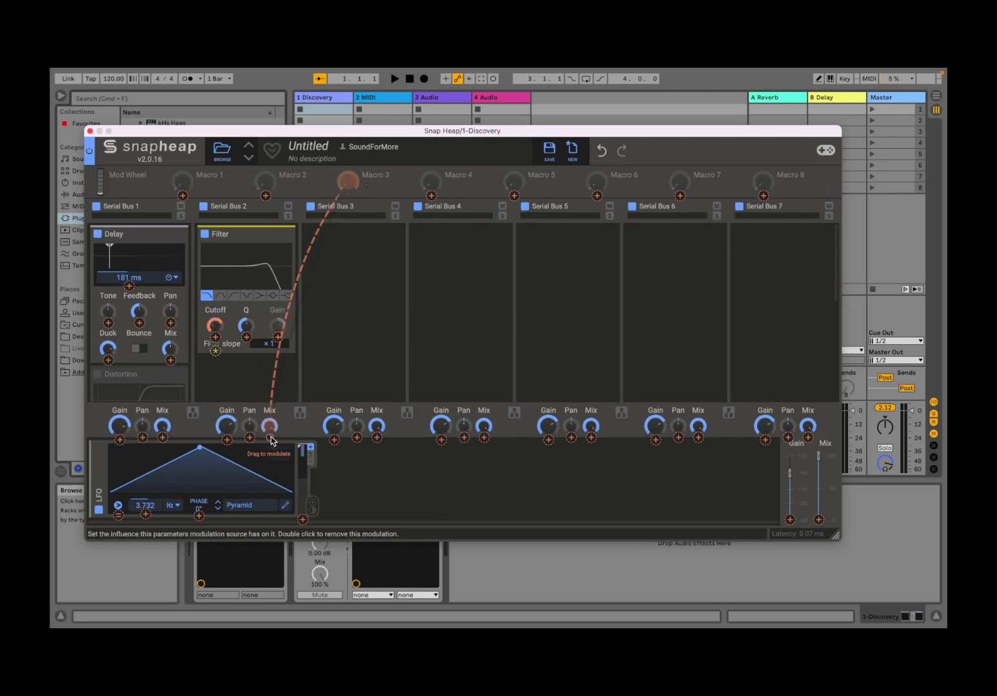
mouse_move(270, 437)
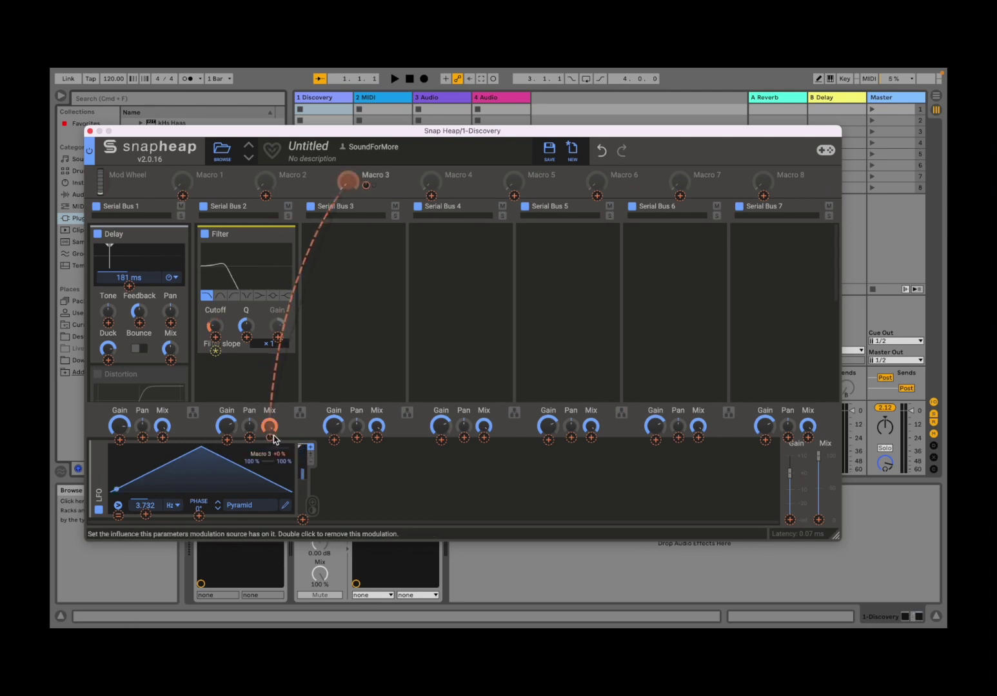
left_click_drag(365, 185, 340, 186)
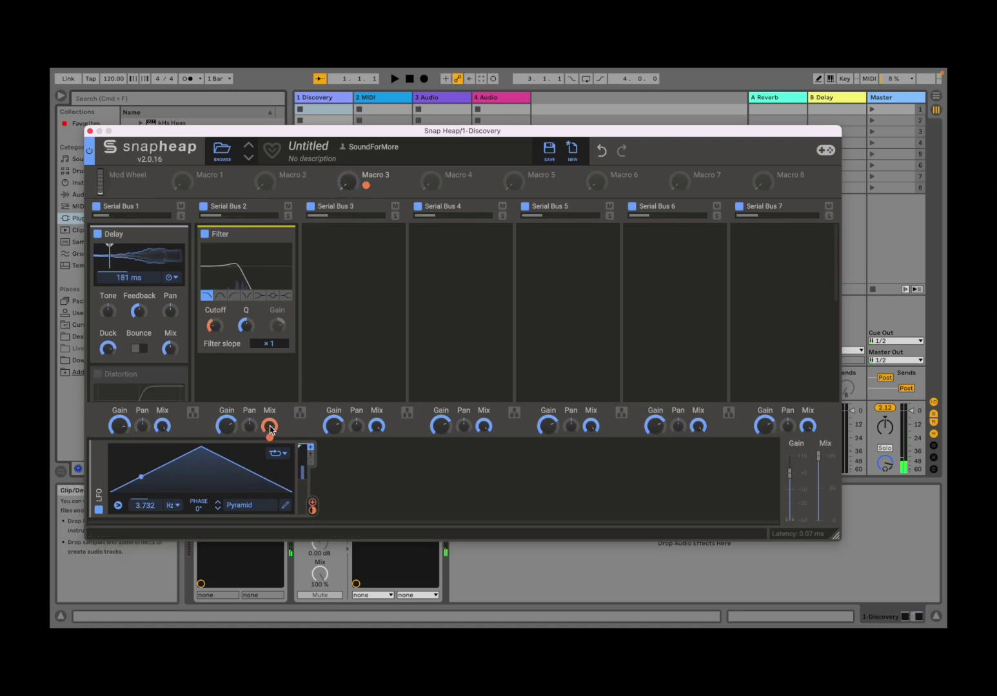
left_click_drag(271, 427, 271, 435)
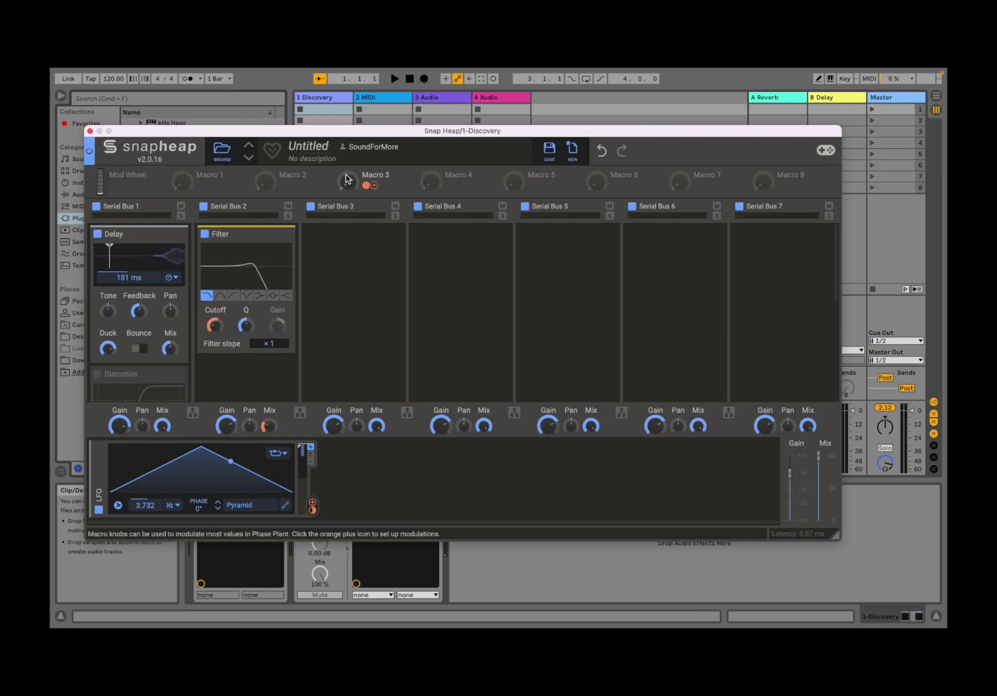
left_click_drag(347, 181, 347, 170)
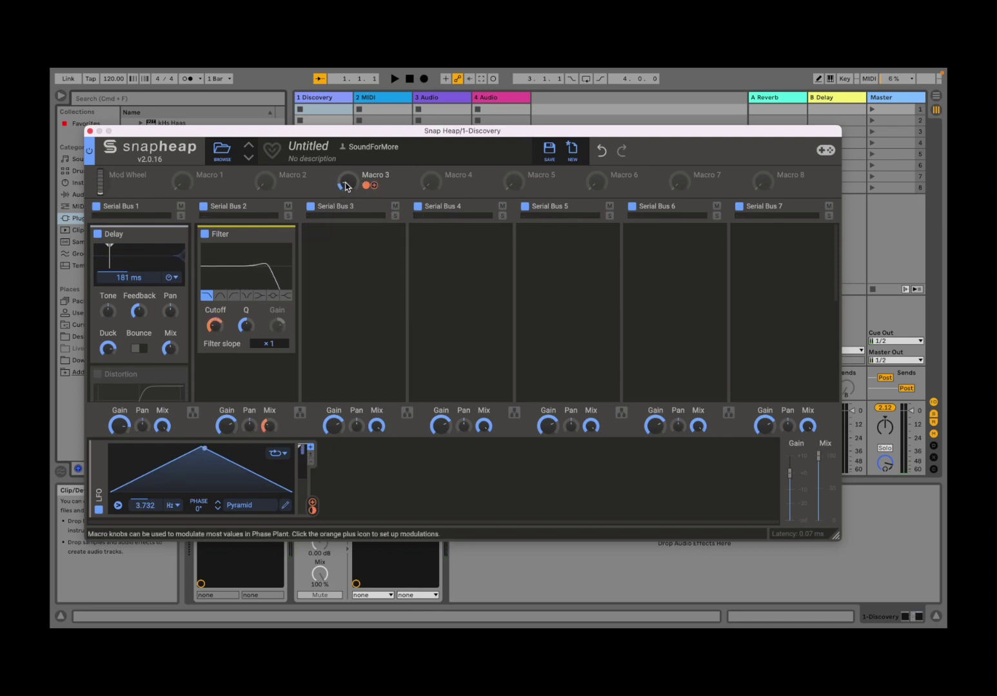
left_click_drag(347, 179, 346, 150)
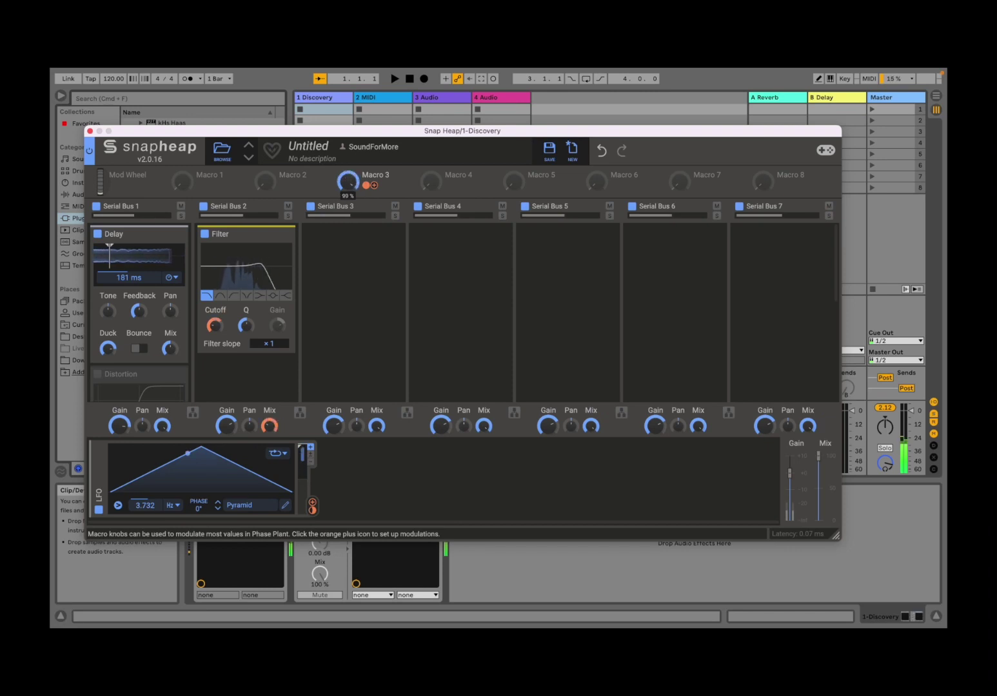
left_click_drag(347, 180, 346, 213)
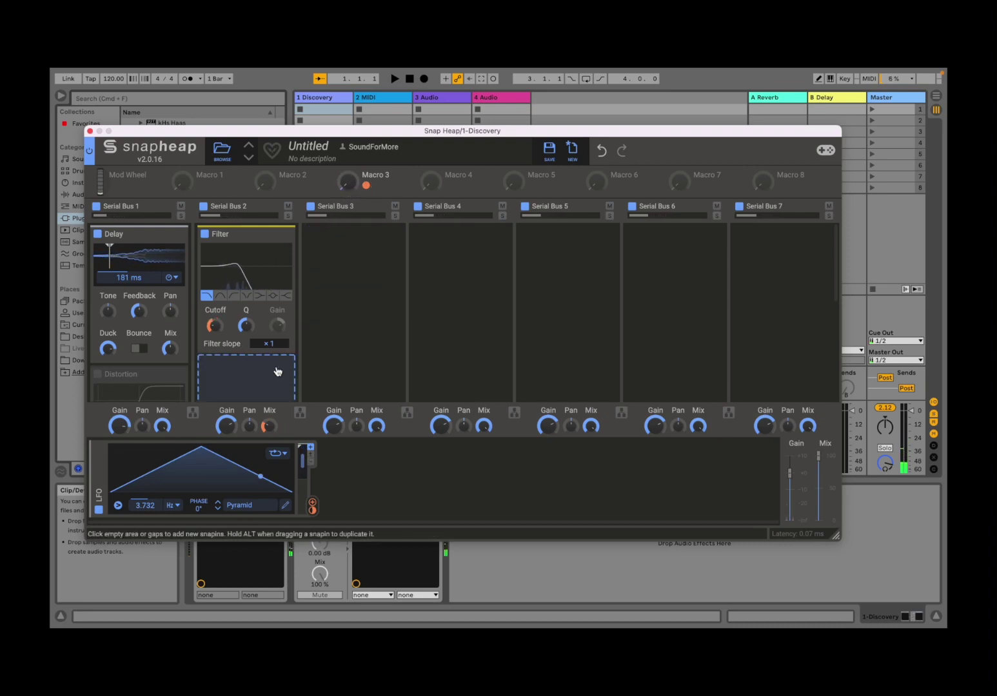
Fill Serial Bus 3's empty slot with a 2-tap Chorus snapin.
left_click(343, 284)
left_click(375, 359)
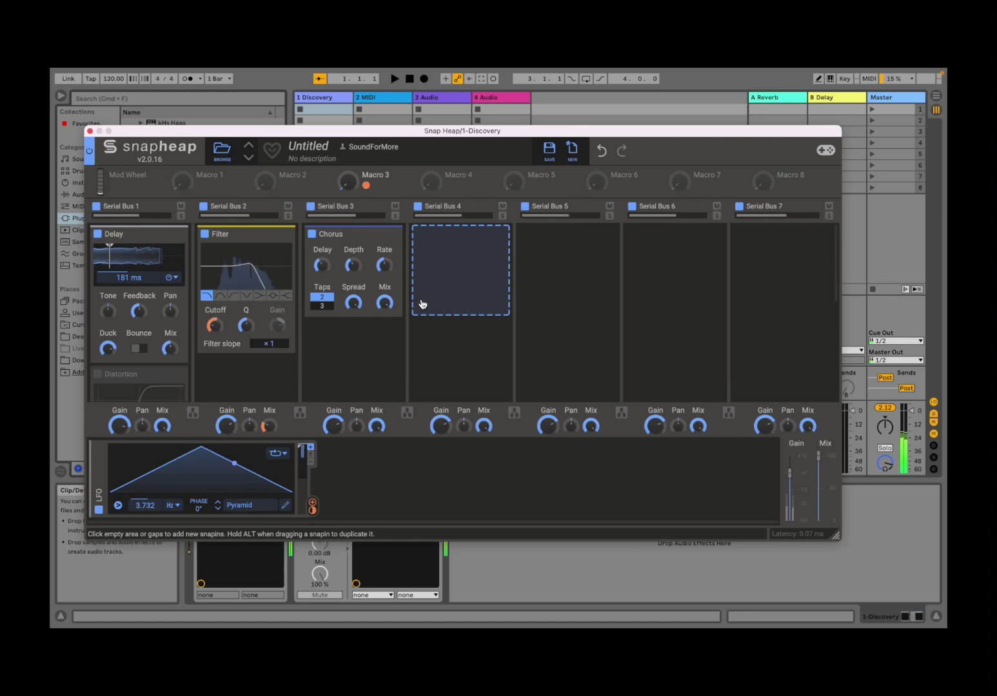
From the factory Delay presets, try Autopan Chorus Delay, then load Back Filler.
left_click(223, 150)
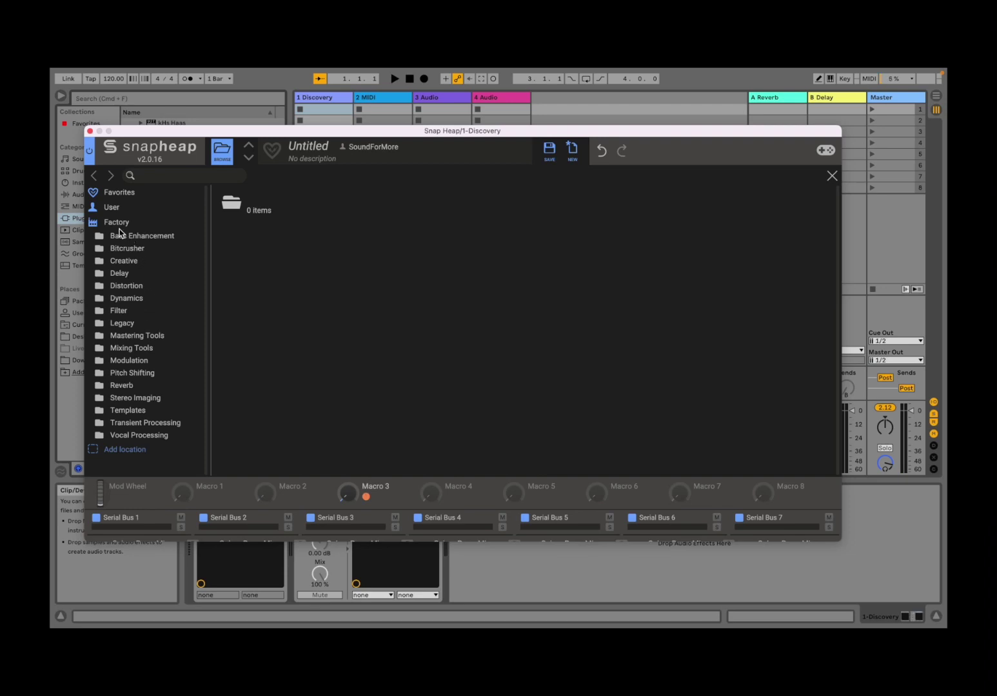
left_click(122, 273)
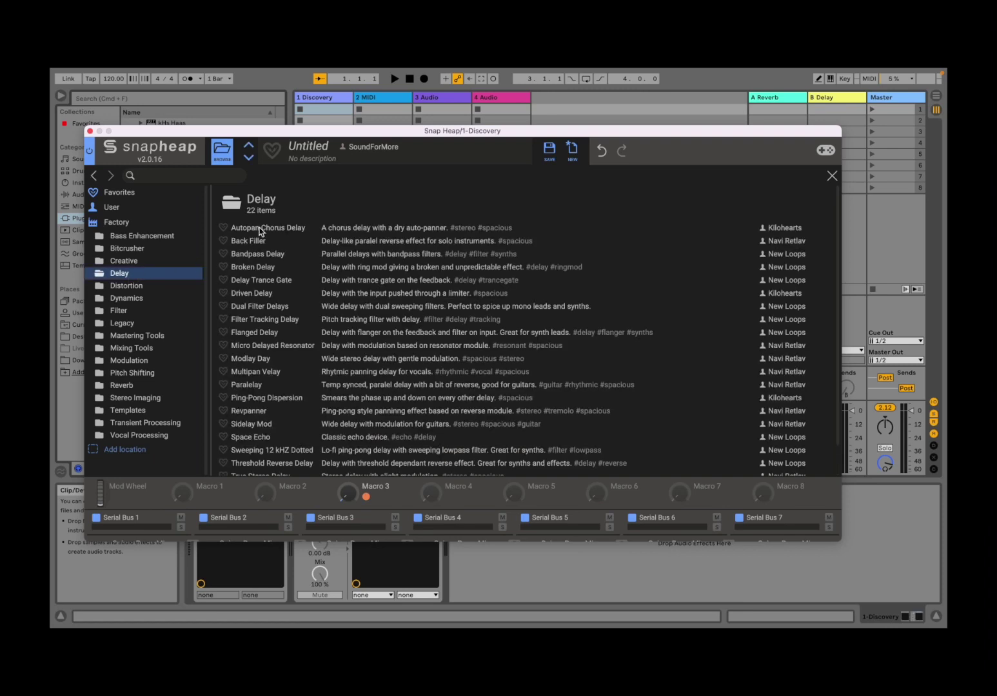
left_click(260, 229)
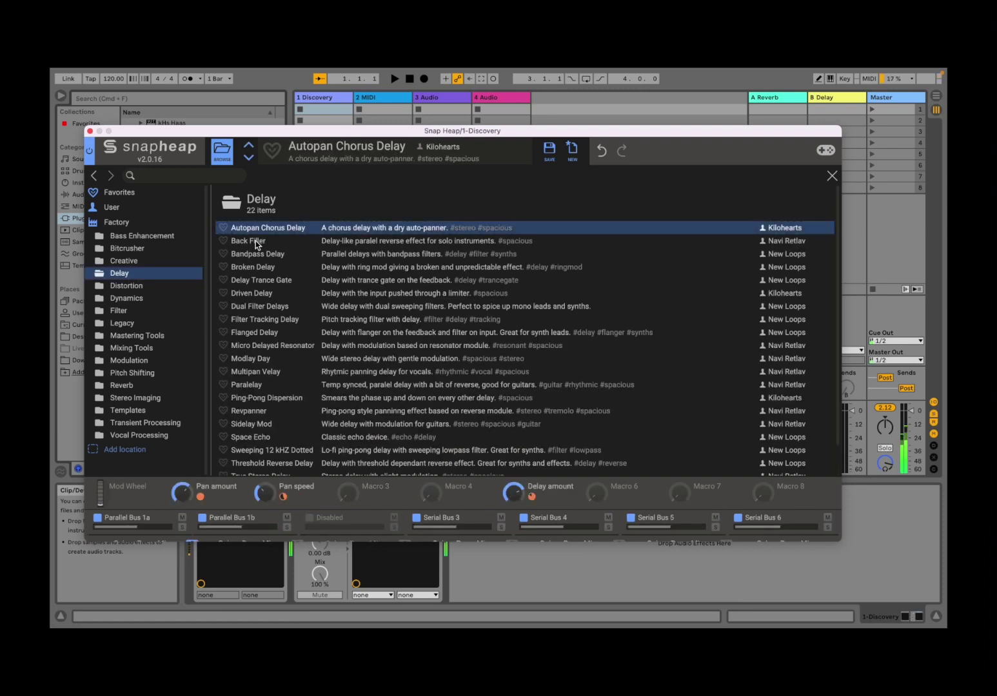
left_click(258, 243)
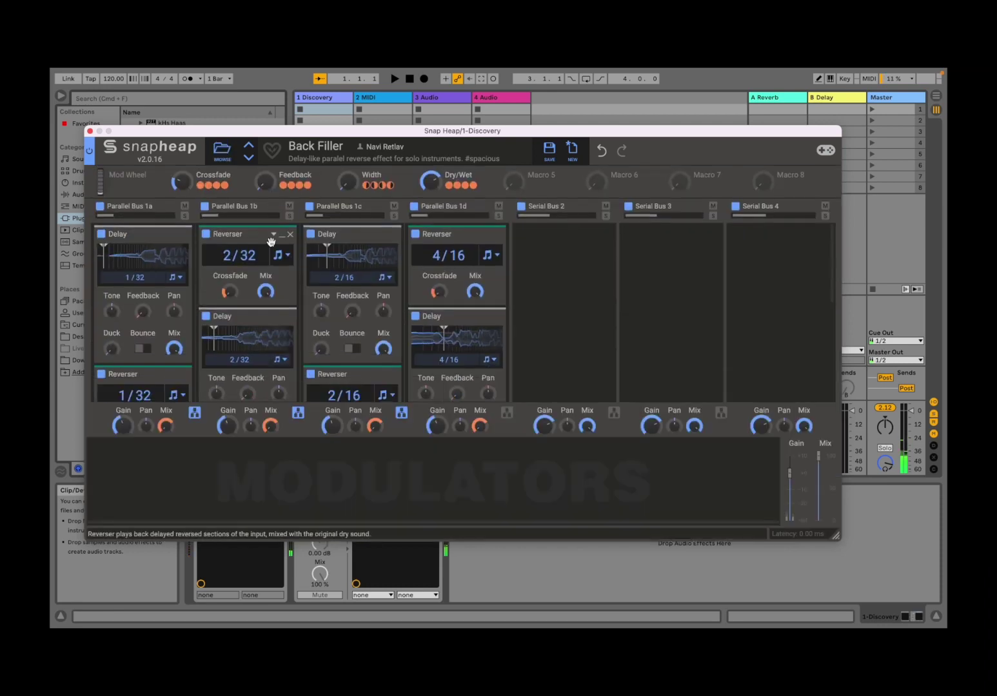
Close the browser to show Back Filler's chains and check the Dry/Wet macro's lane-mix links.
double_click(269, 245)
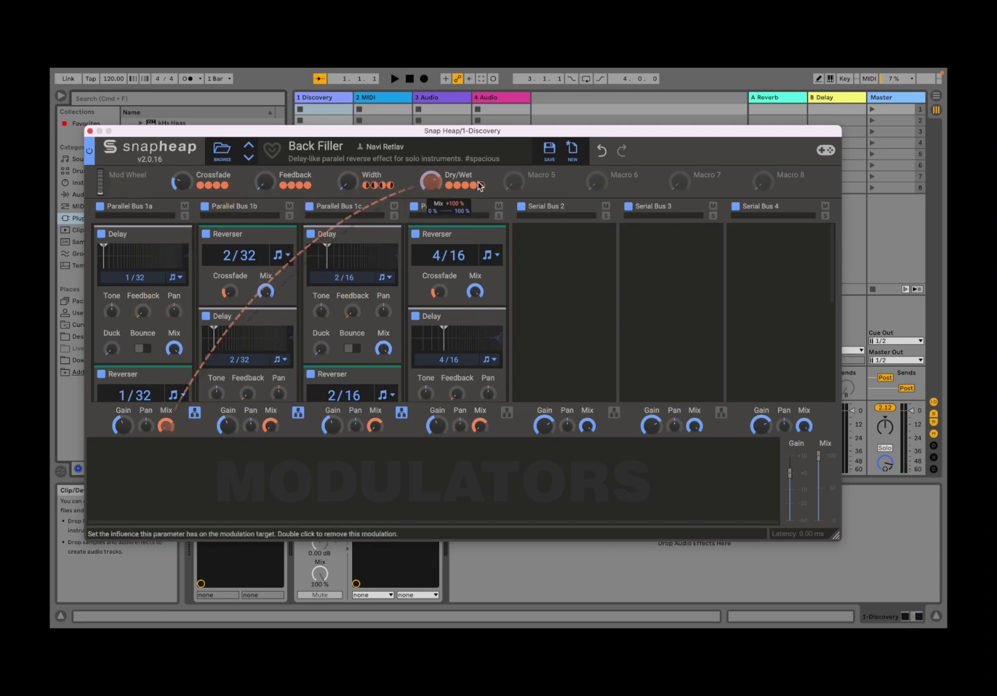
mouse_move(386, 187)
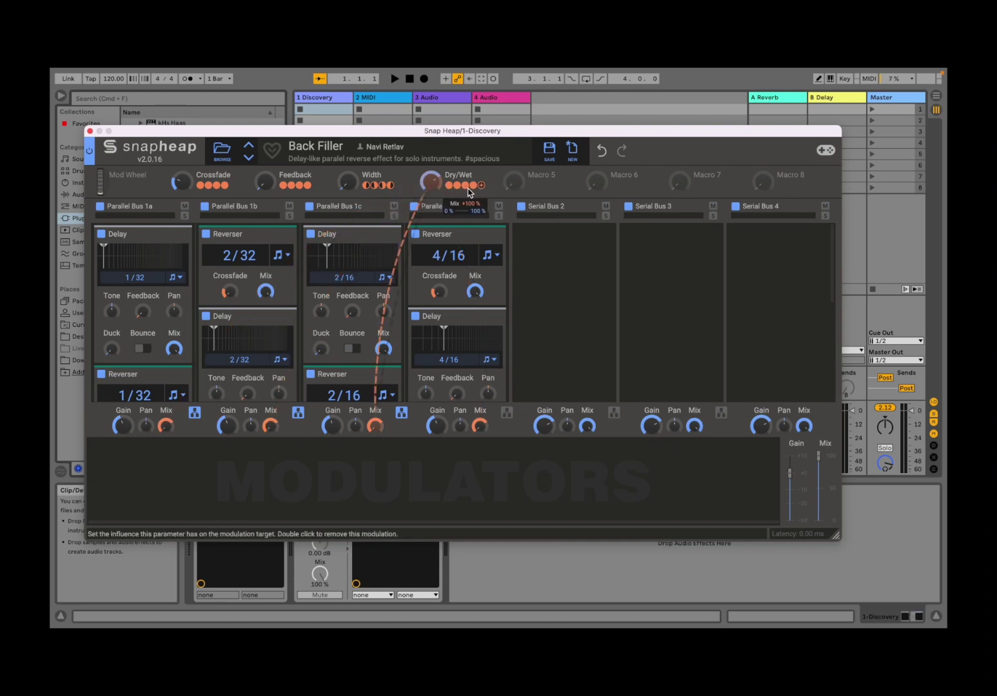
mouse_move(475, 191)
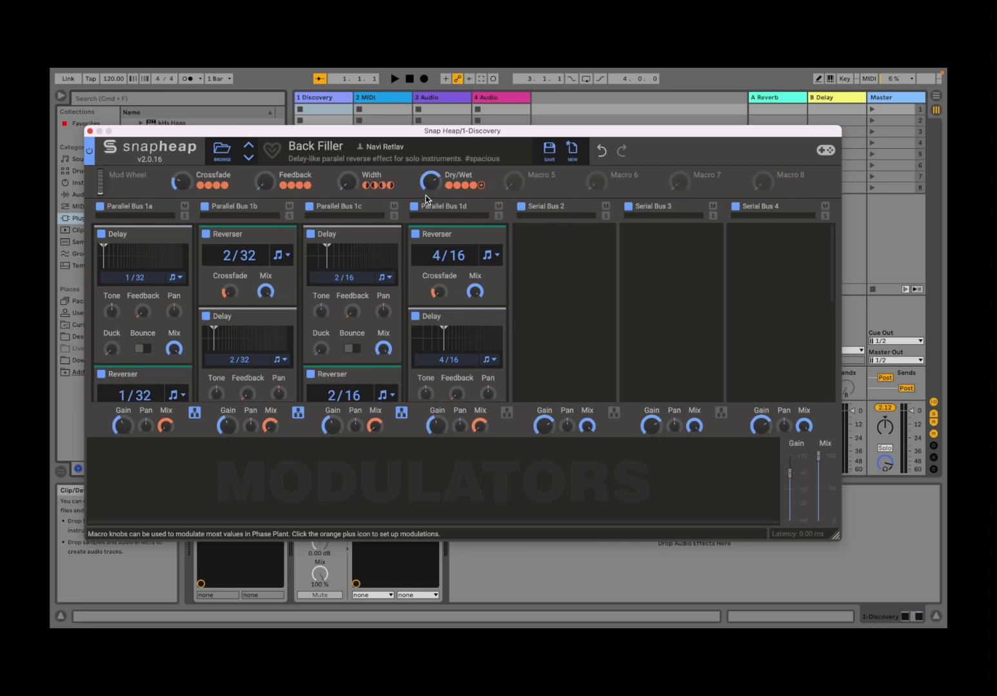
Audition the Creative presets Granular Module, Granulator, Pitchqenced Motive and Shiftsider Grained.
left_click(222, 152)
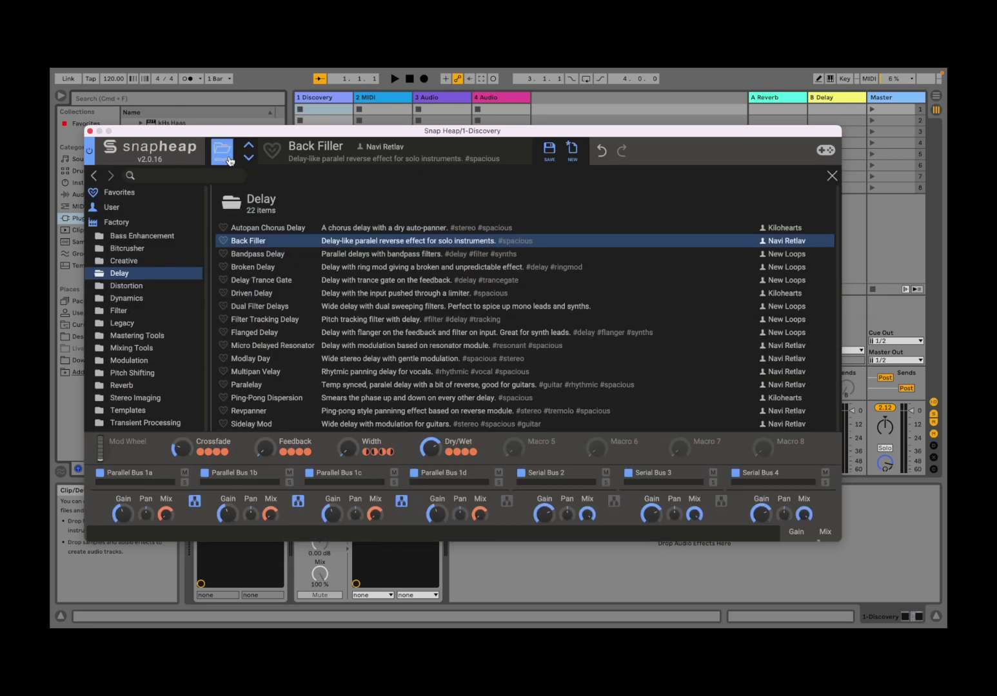
left_click(152, 263)
key("Return")
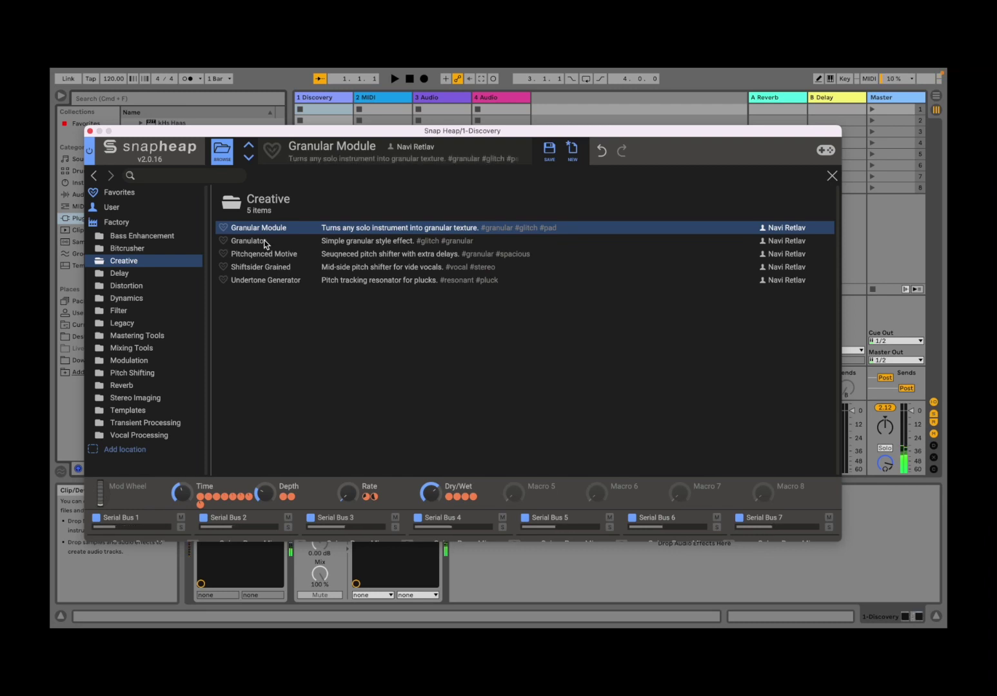
left_click(266, 243)
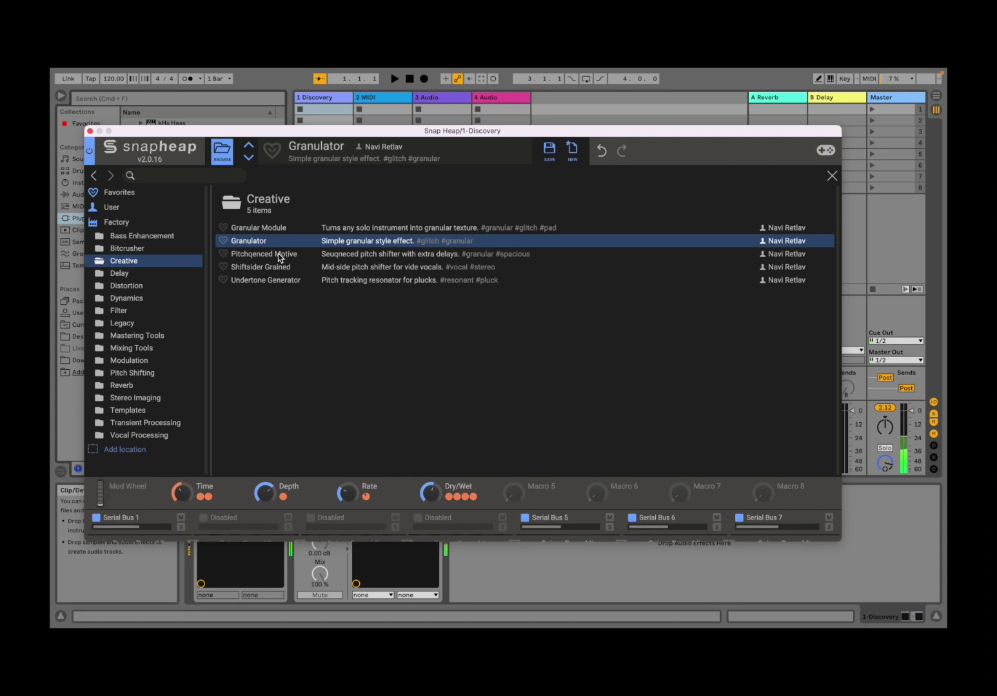
left_click(278, 254)
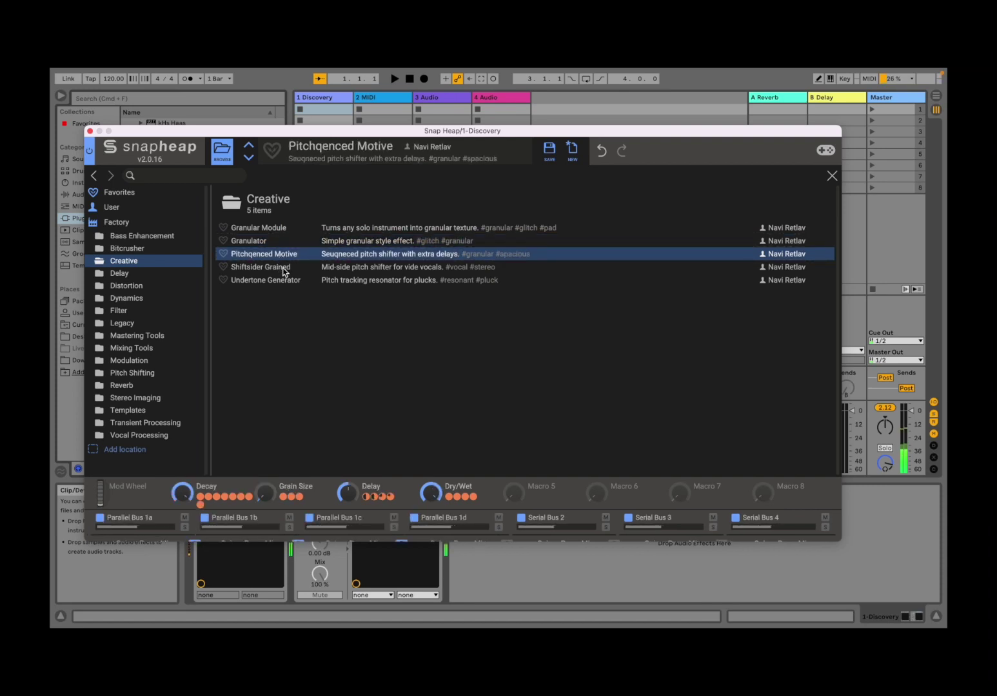
left_click(281, 268)
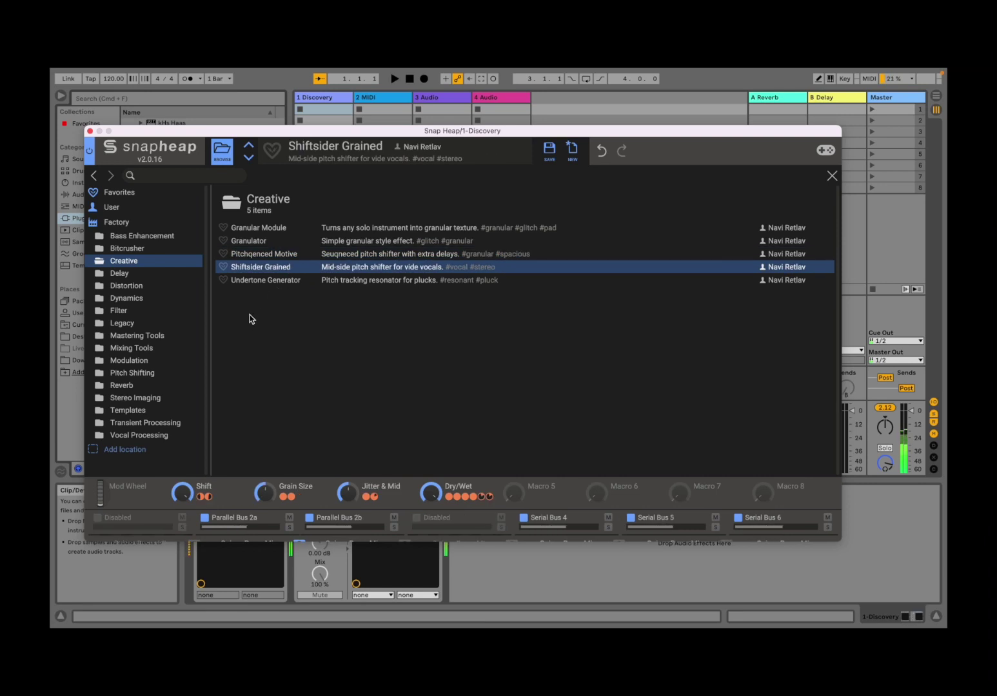
Load the Modulation preset Accenter and close the browser to view its rack.
left_click(154, 364)
left_click(268, 234)
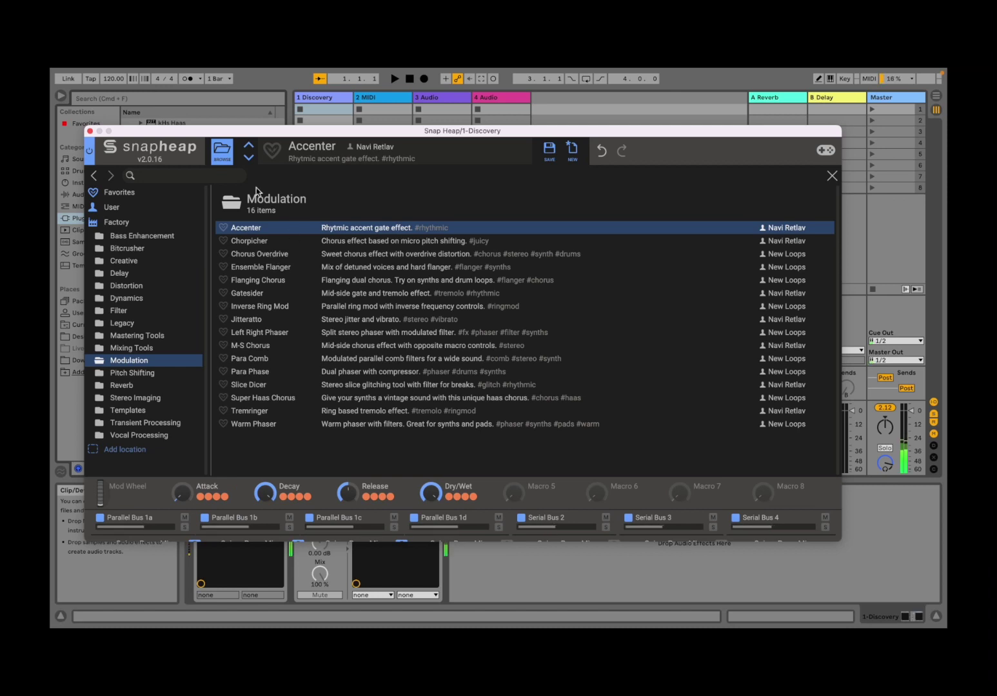
left_click(222, 151)
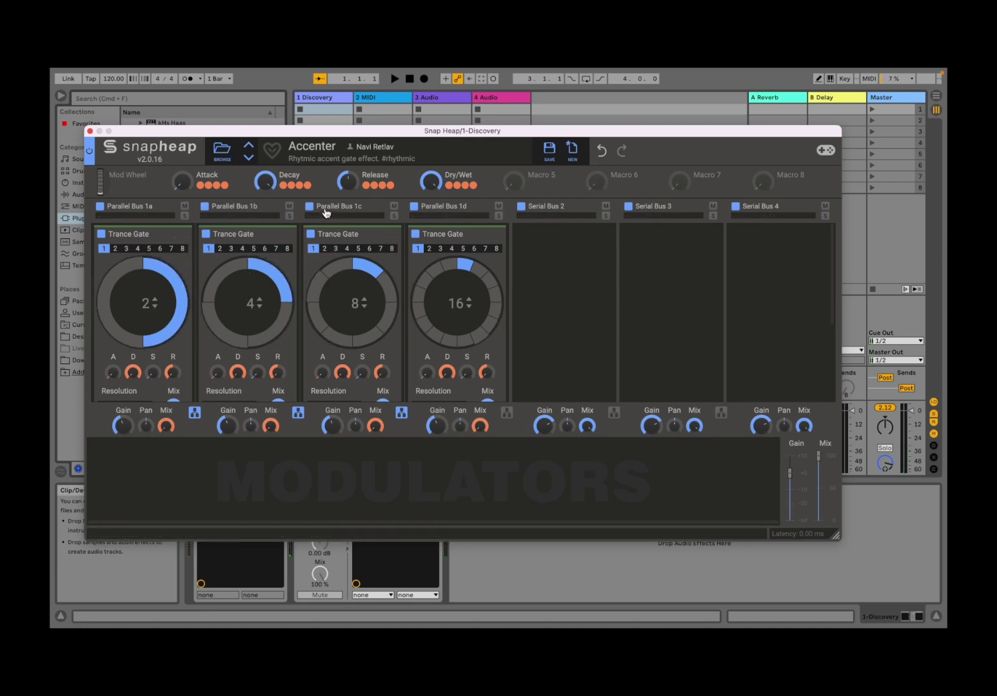
Audition Gatesider, then the Reverb presets Black Box Reverb and Radio Tone Delay.
left_click(222, 155)
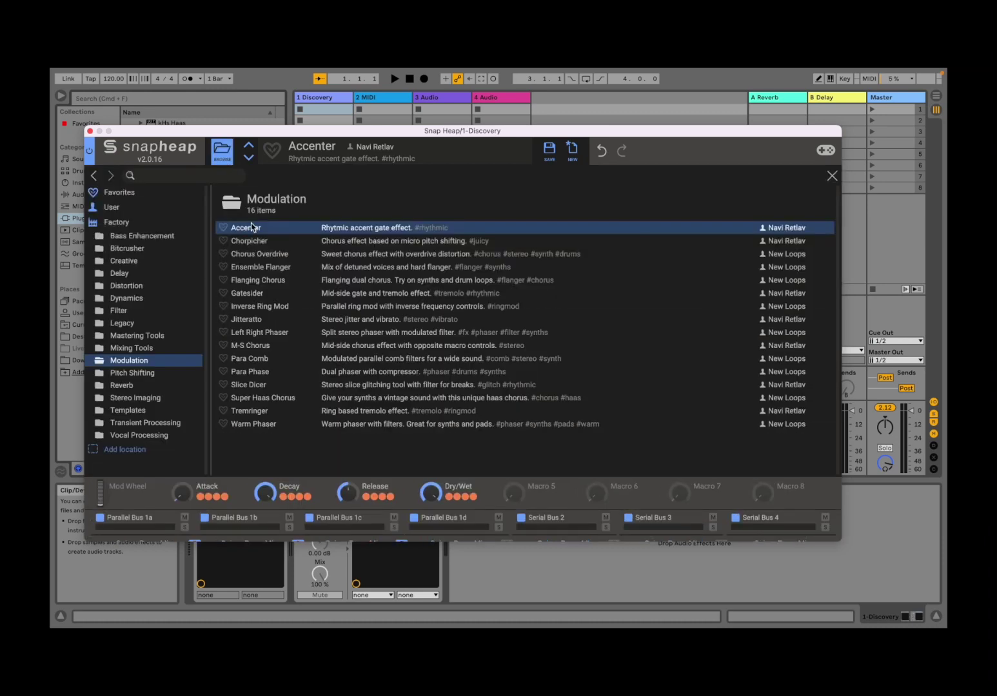
left_click(257, 295)
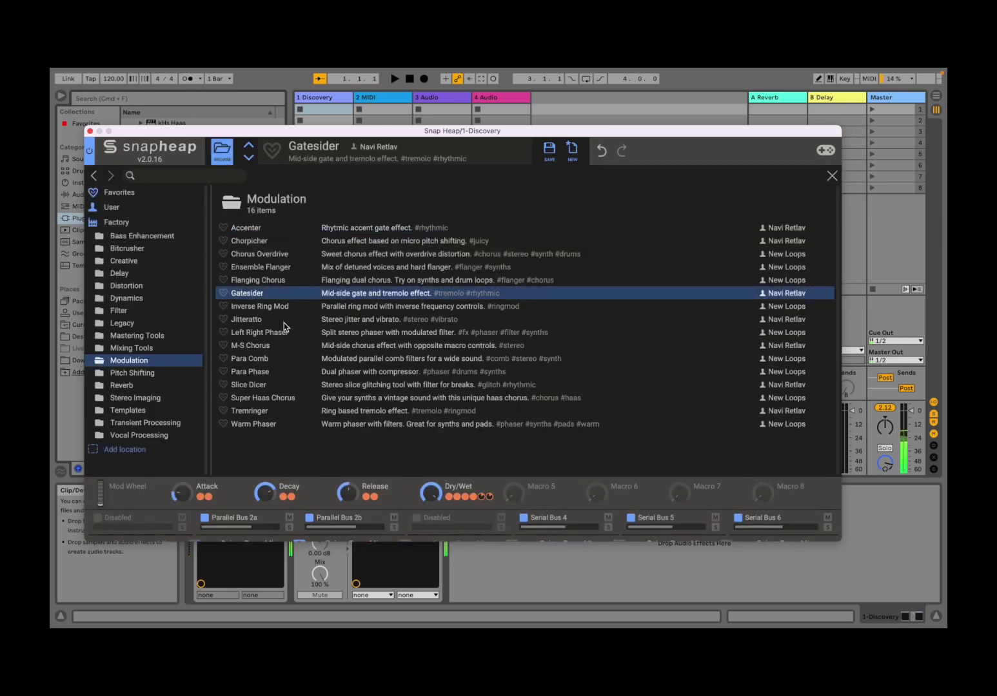
left_click(122, 385)
left_click(297, 231)
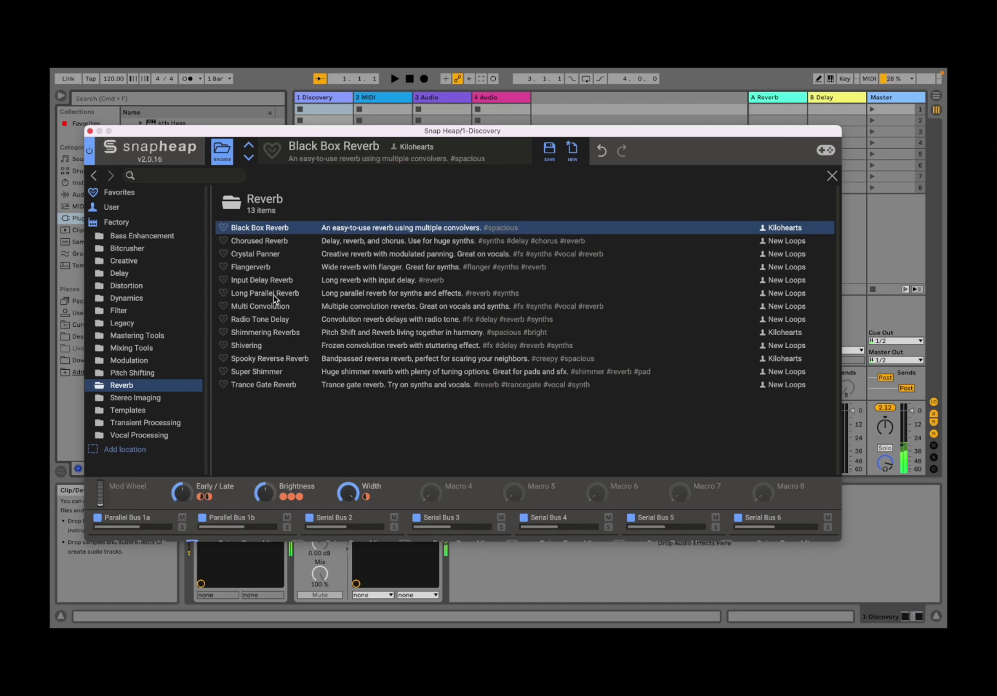
left_click(272, 319)
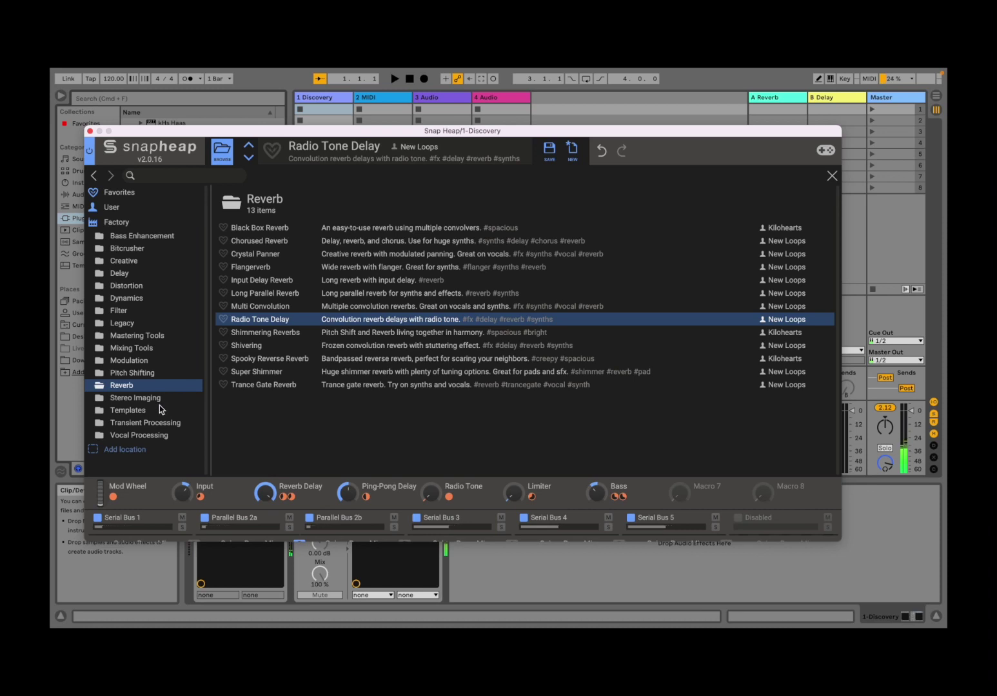
Try the Pitch Shifting presets Chord Shifter, Ping Pong Pitch Riser and Ring Quad, ending on Reso Chord.
left_click(157, 374)
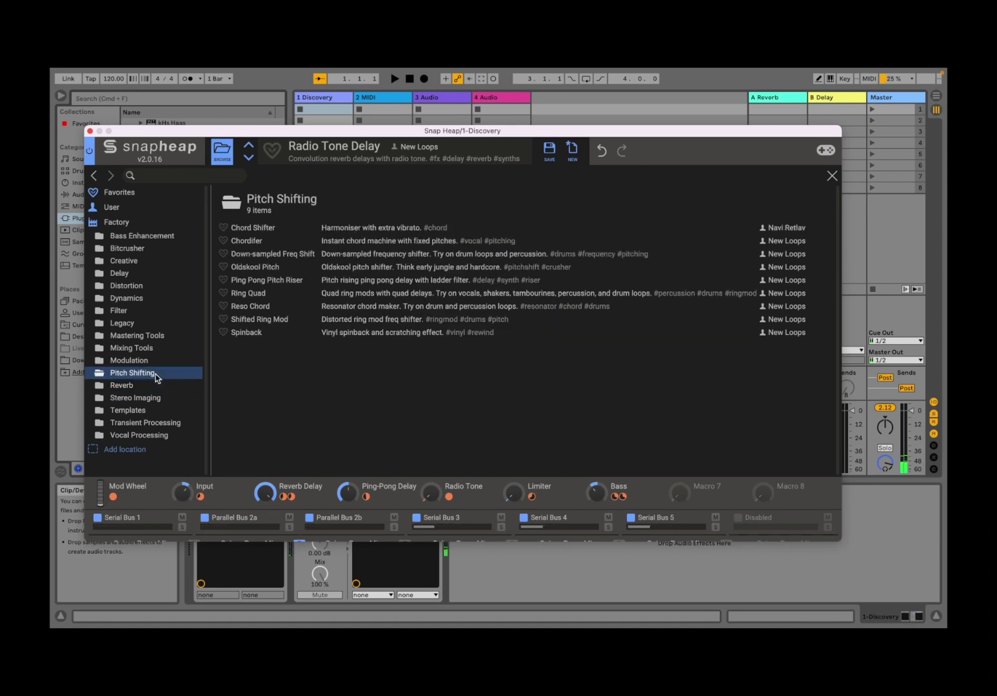
left_click(274, 228)
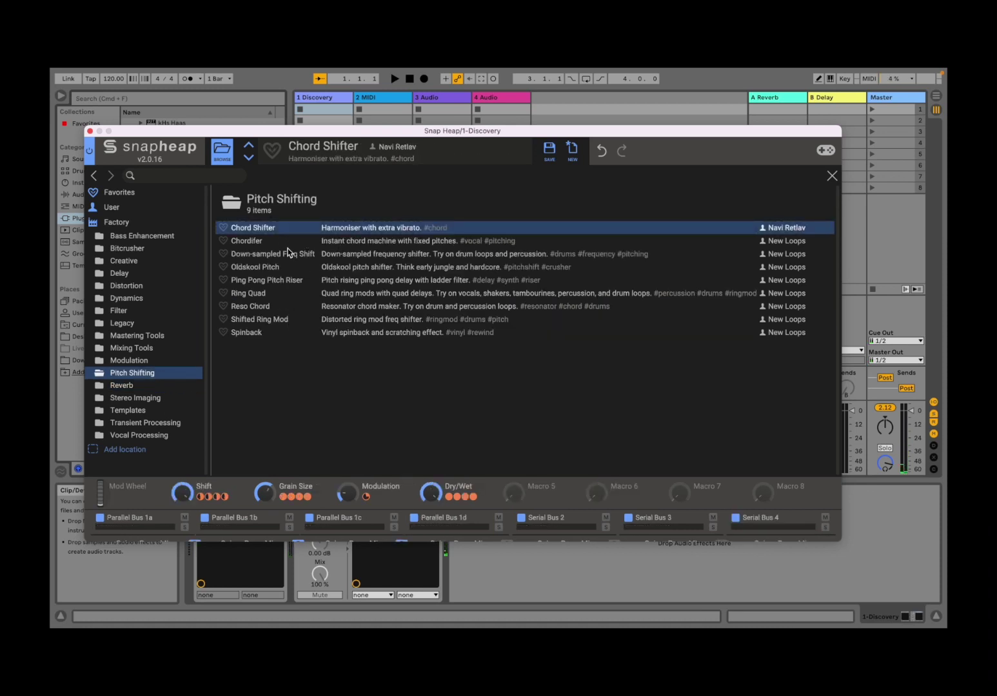
left_click(265, 282)
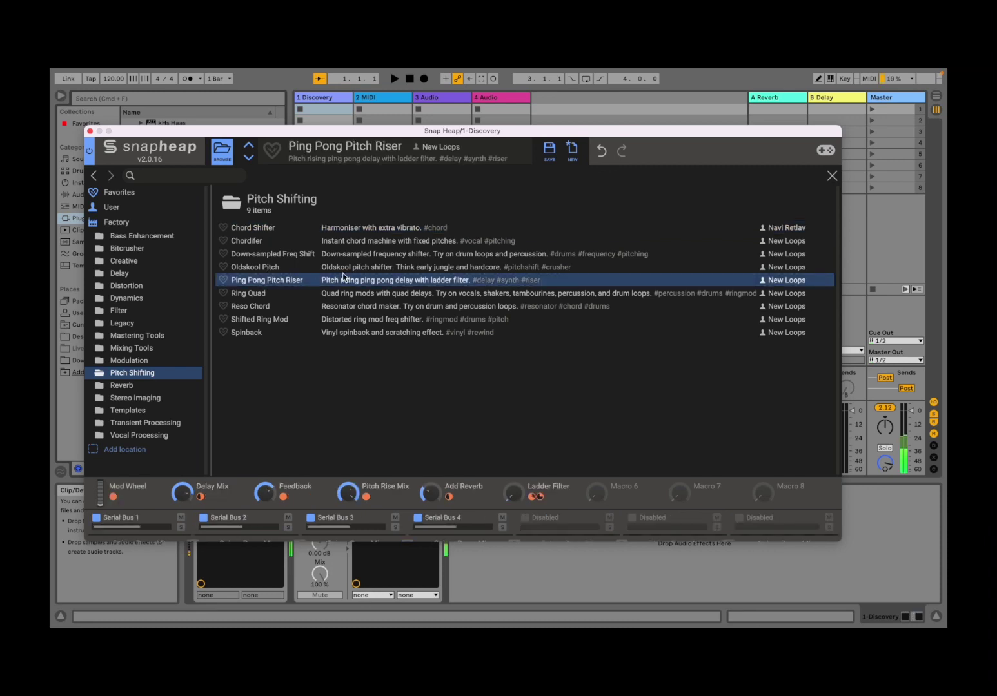
left_click(280, 296)
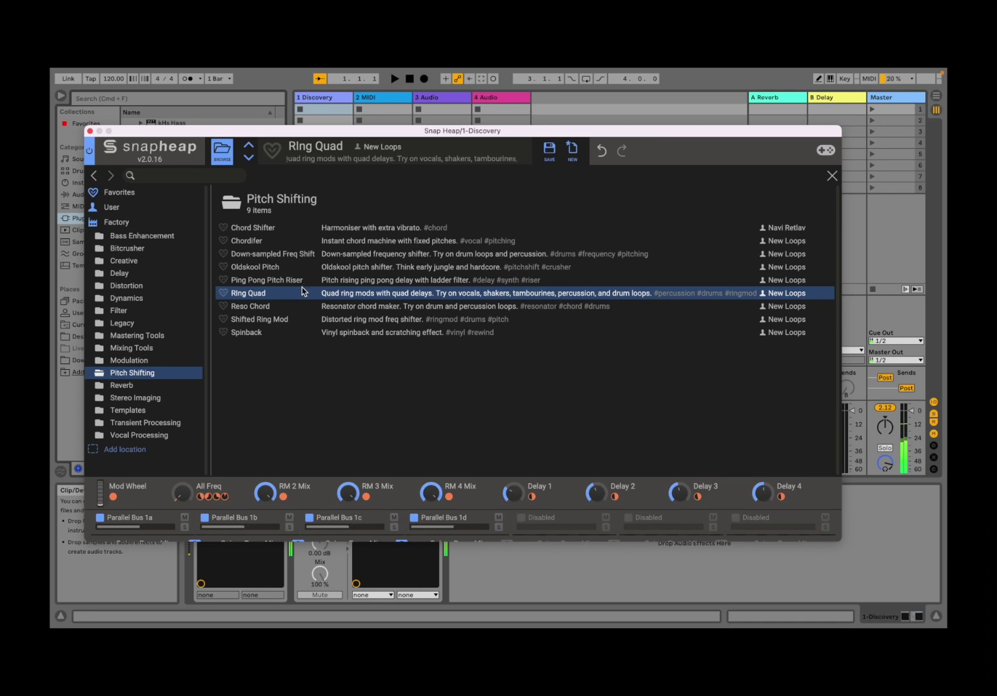
left_click(285, 307)
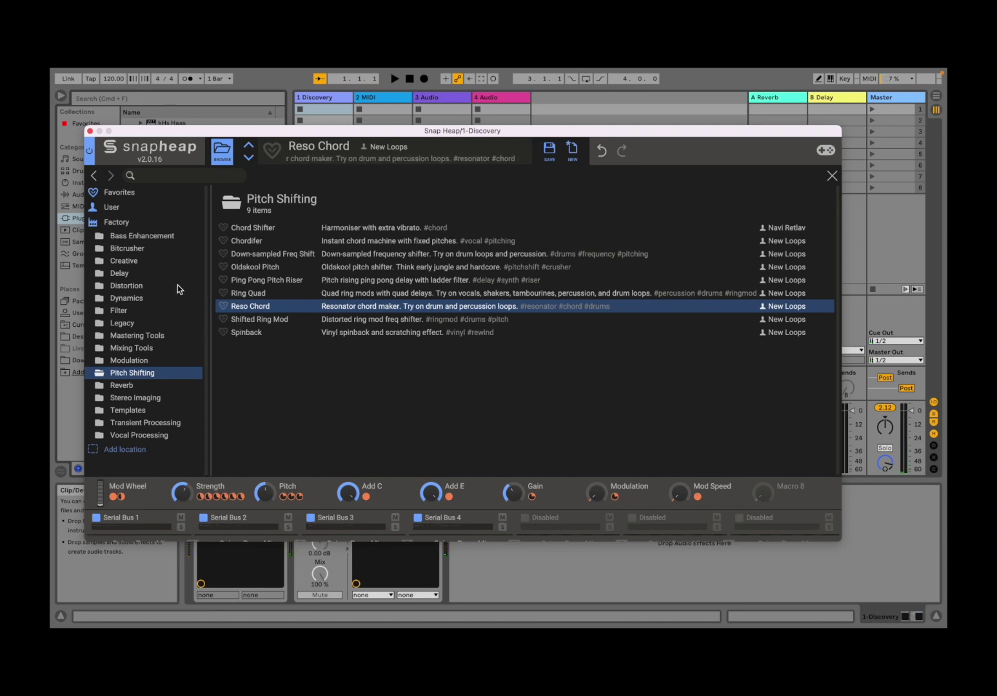
Load the Bitcrusher preset Candy Crush and route its Audio Follower to the Mod Depth macro.
left_click(149, 249)
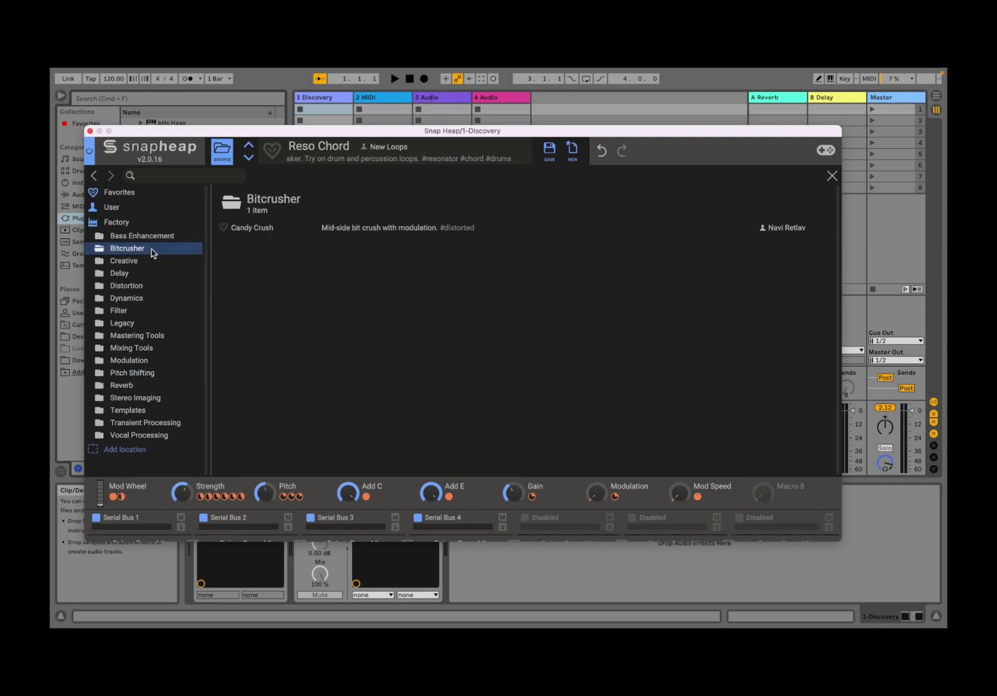
left_click(244, 229)
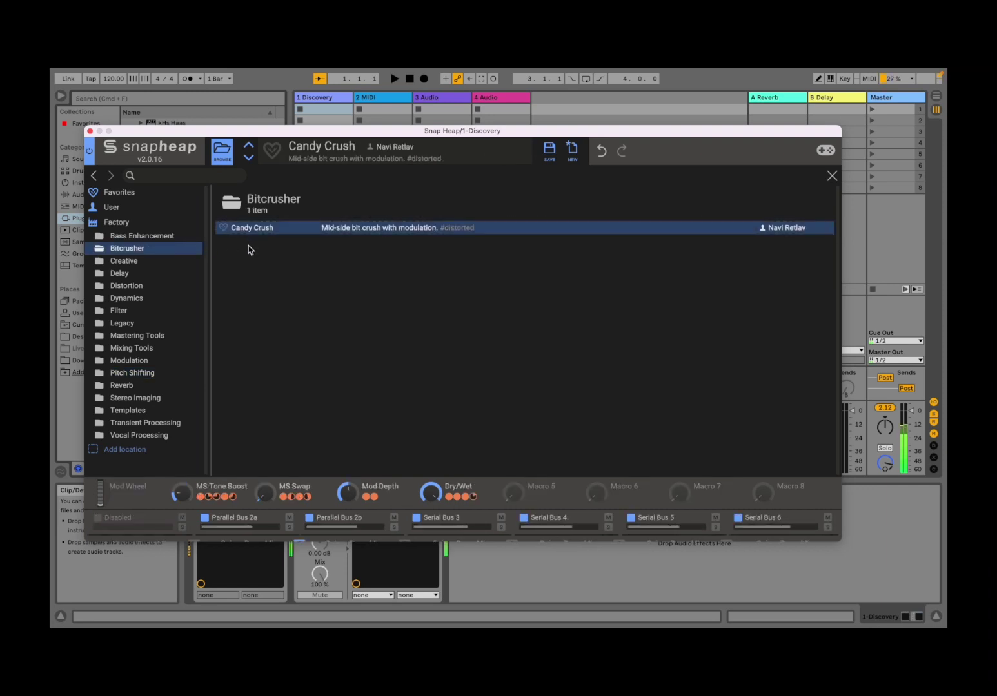
left_click(232, 162)
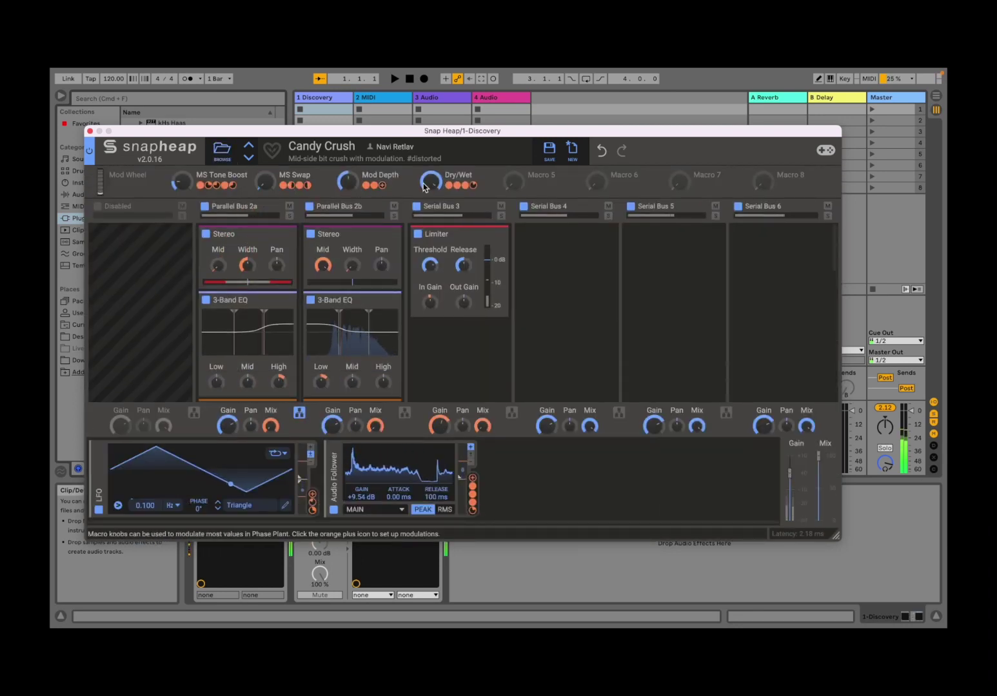
left_click_drag(472, 478, 347, 182)
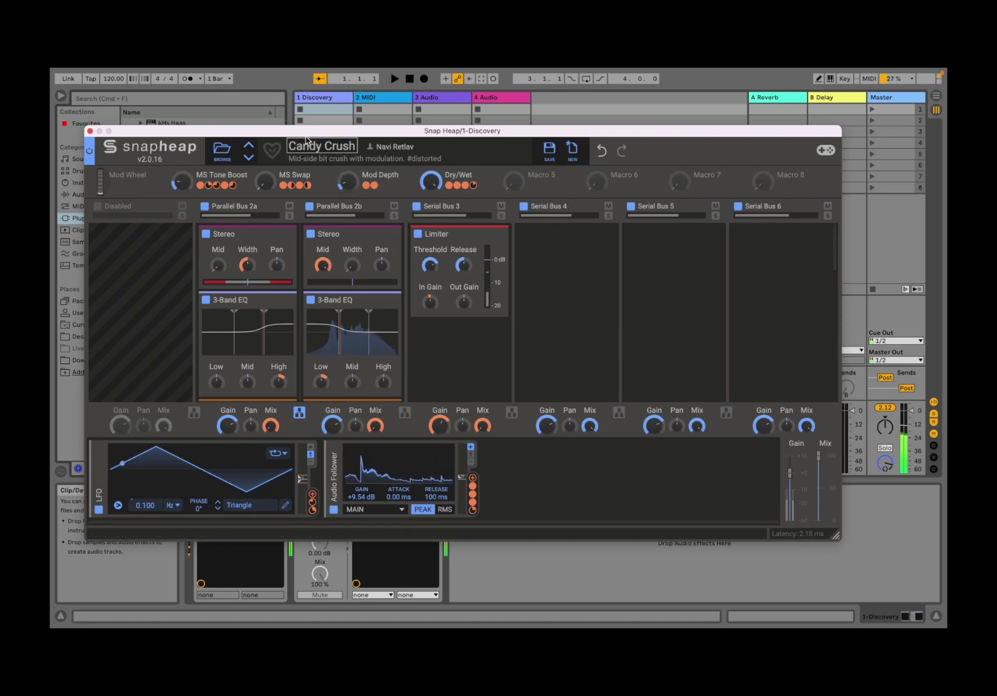
mouse_move(264, 182)
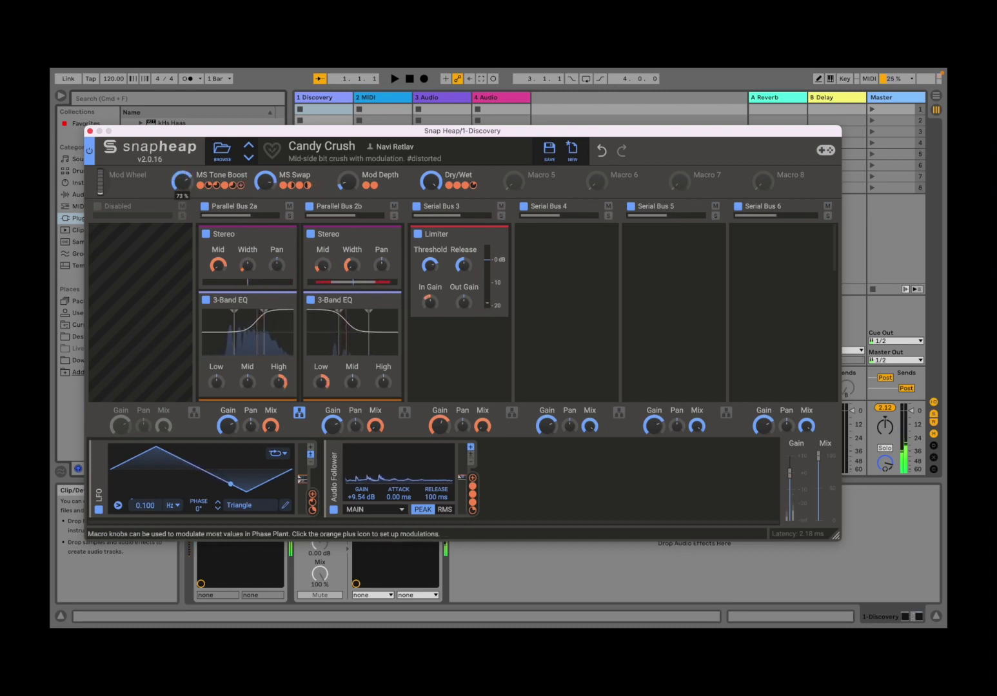
Audition the Dynamics presets Infinity Fast and Isolate Gate.
left_click(231, 154)
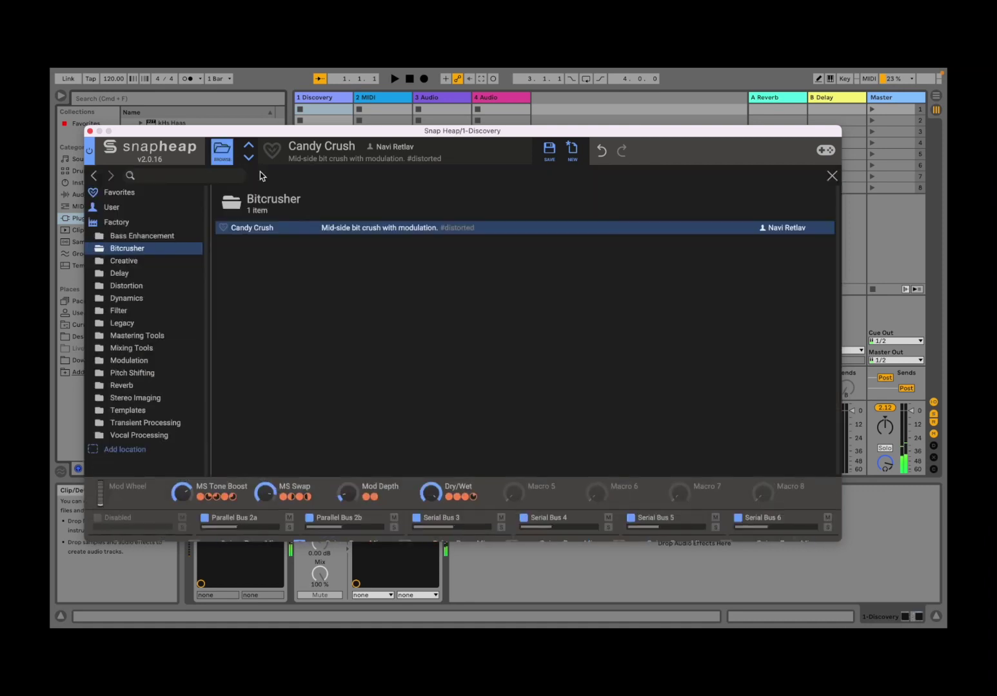
left_click(135, 299)
left_click(259, 232)
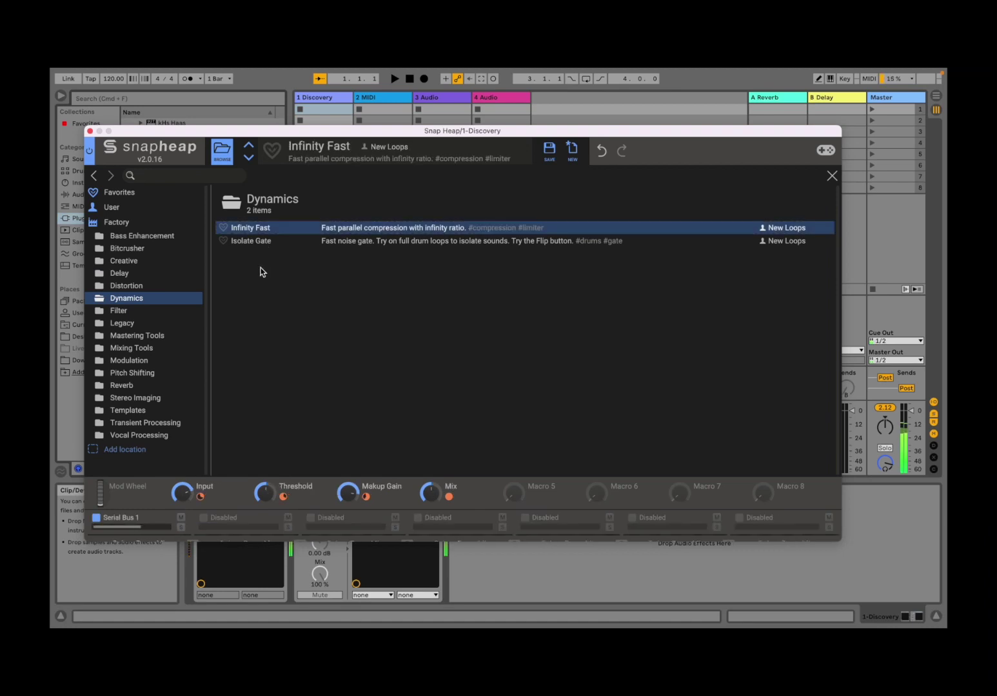
left_click(263, 243)
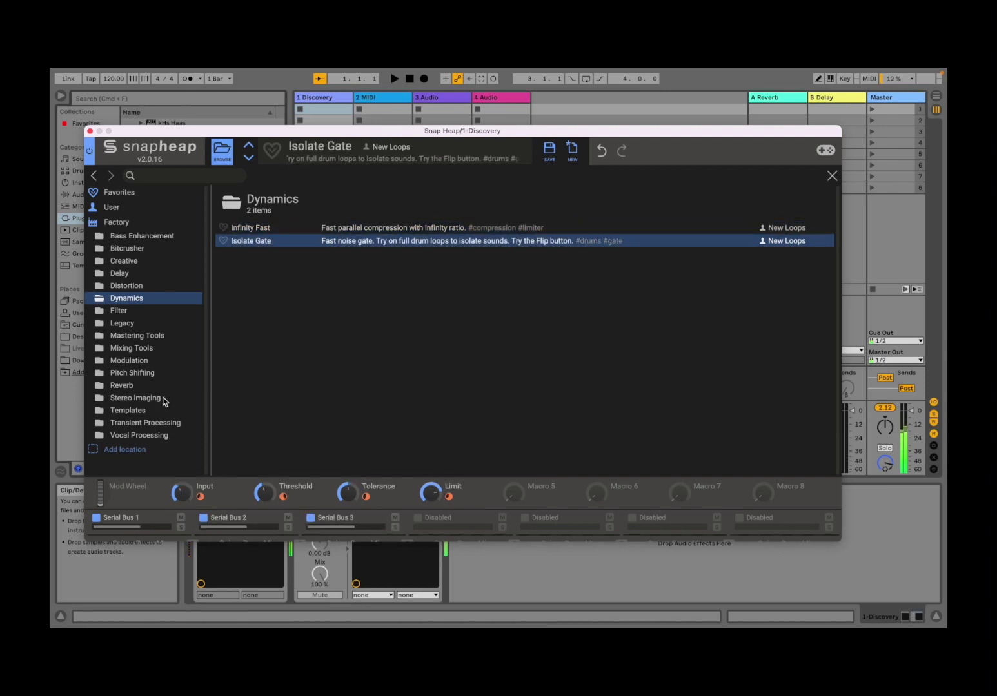
Try Drum Pumper, Dynamic Drum Shaper and Snappy Transients, then load Mastering Tools' Dynamic Puncher.
left_click(149, 423)
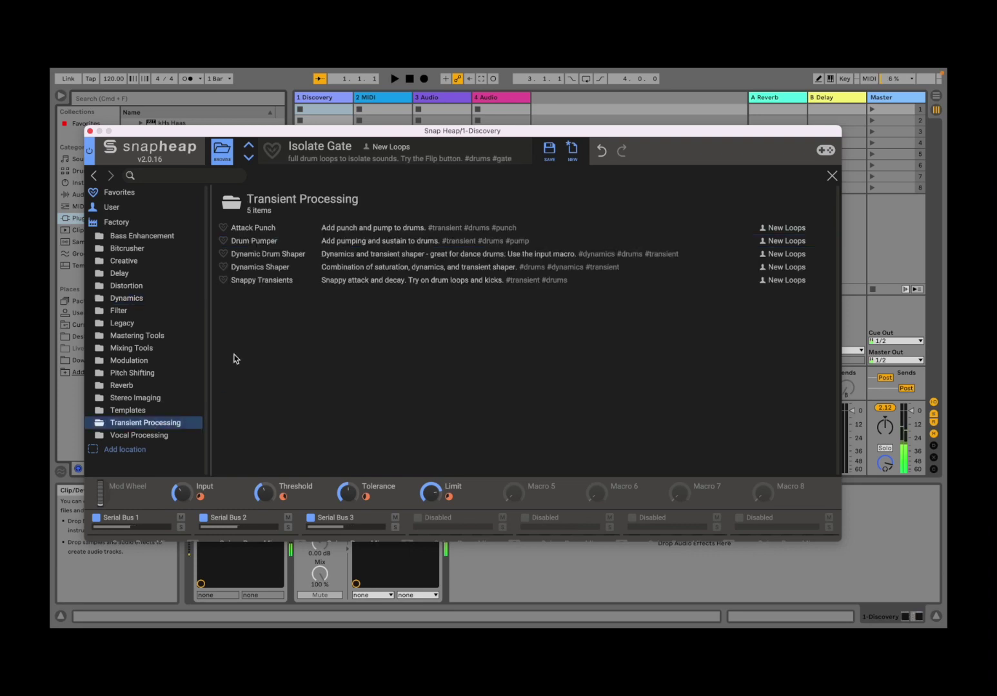
left_click(272, 242)
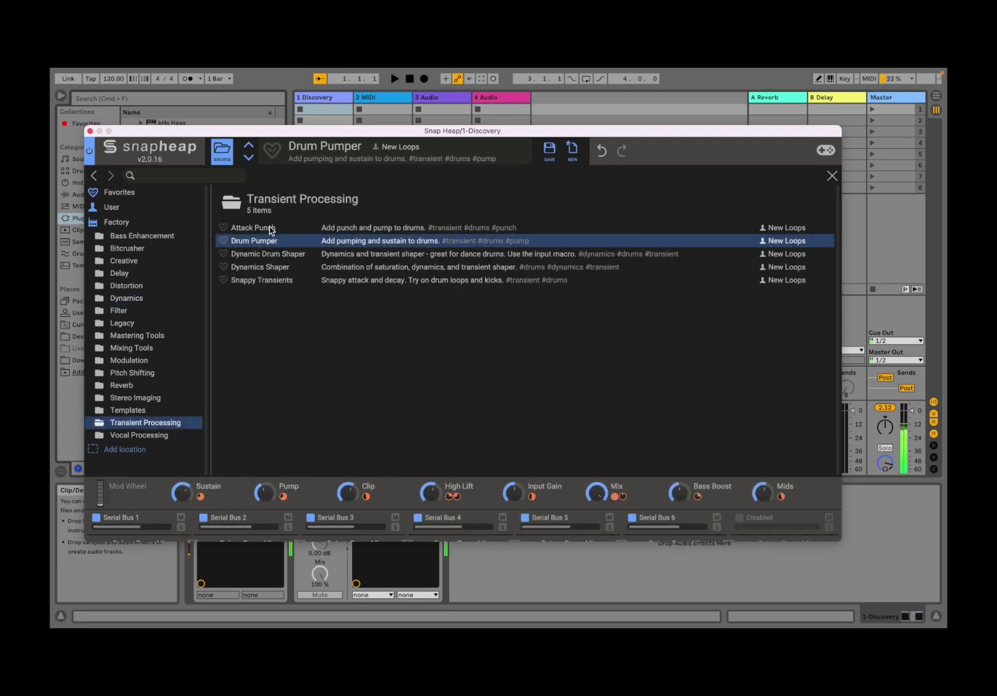
left_click(273, 256)
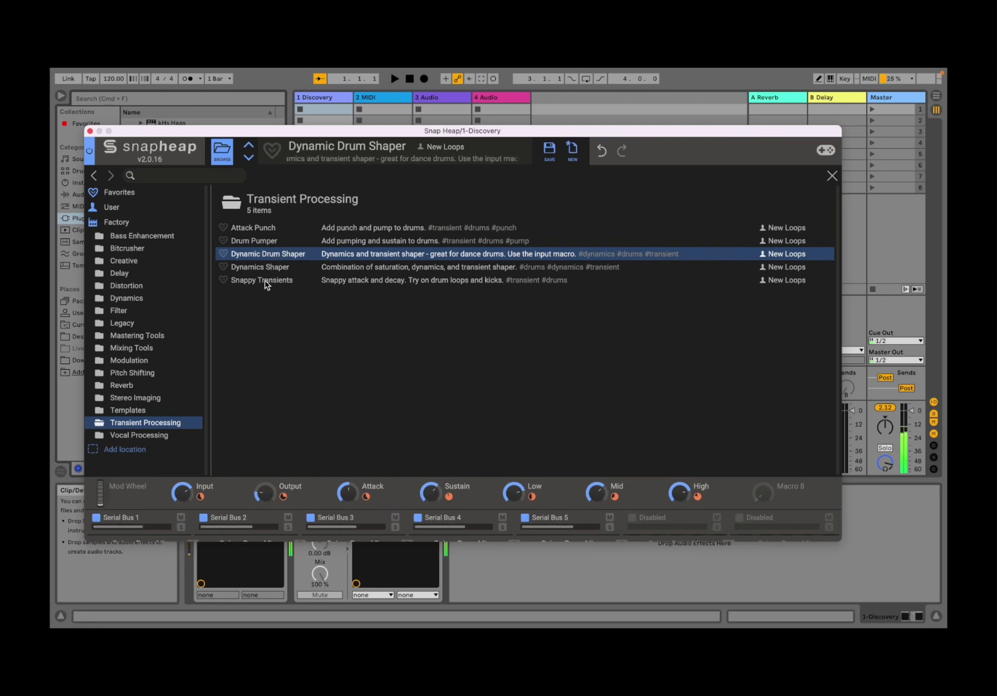
left_click(268, 281)
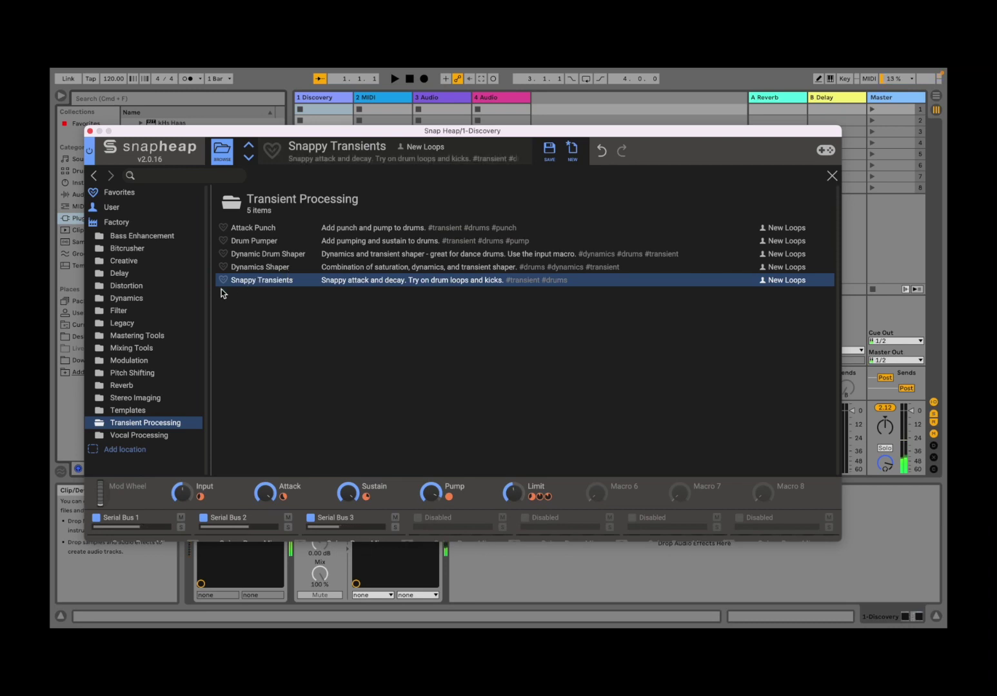
left_click(168, 333)
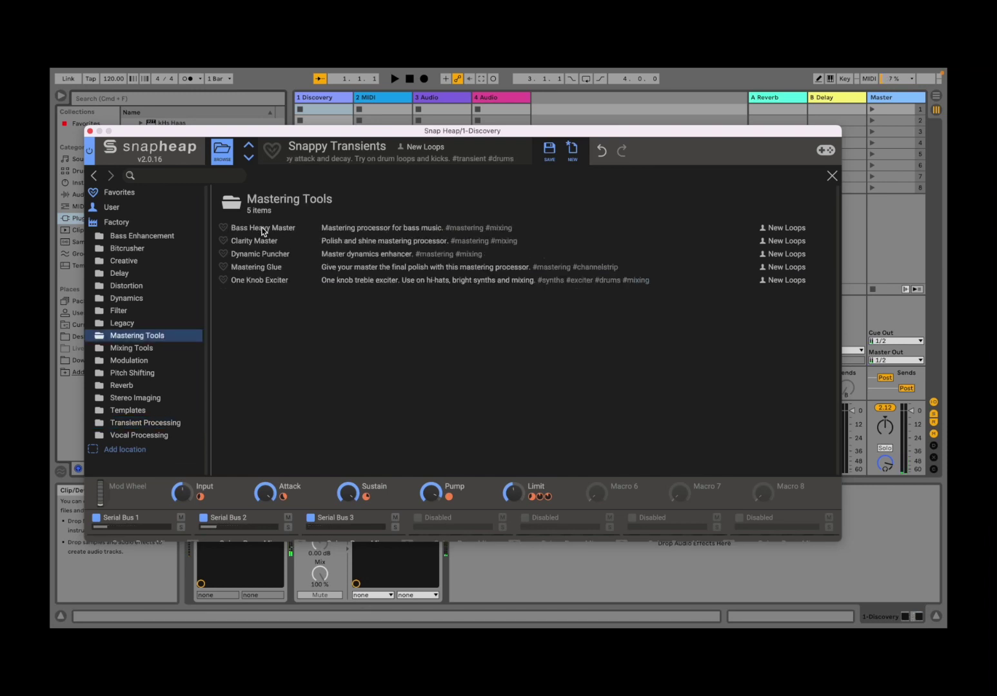
left_click(287, 258)
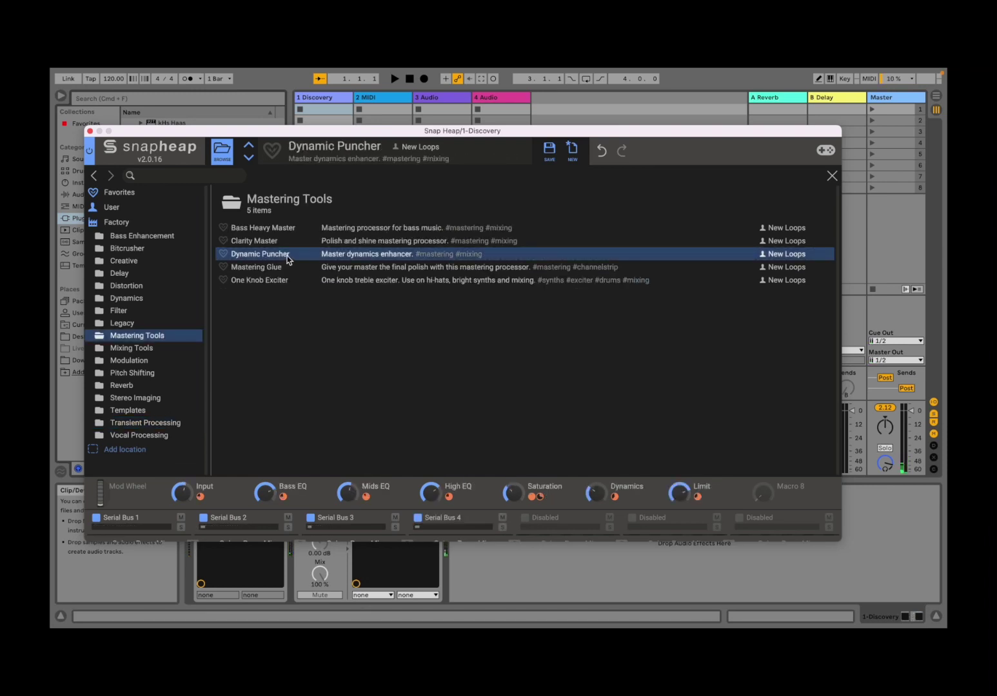
Start playback and sweep Dynamic Puncher's Bass EQ macro down, then up to boost the low end.
left_click(216, 162)
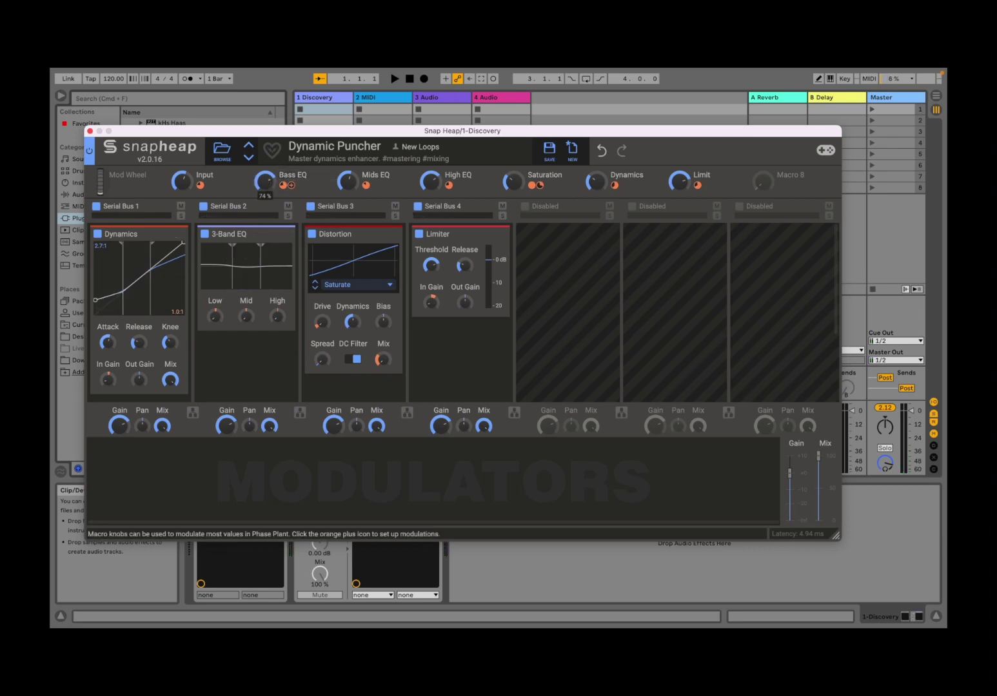
mouse_move(264, 181)
left_mouse_down()
mouse_move(264, 258)
mouse_move(265, 149)
mouse_move(265, 258)
mouse_move(263, 173)
left_mouse_up()
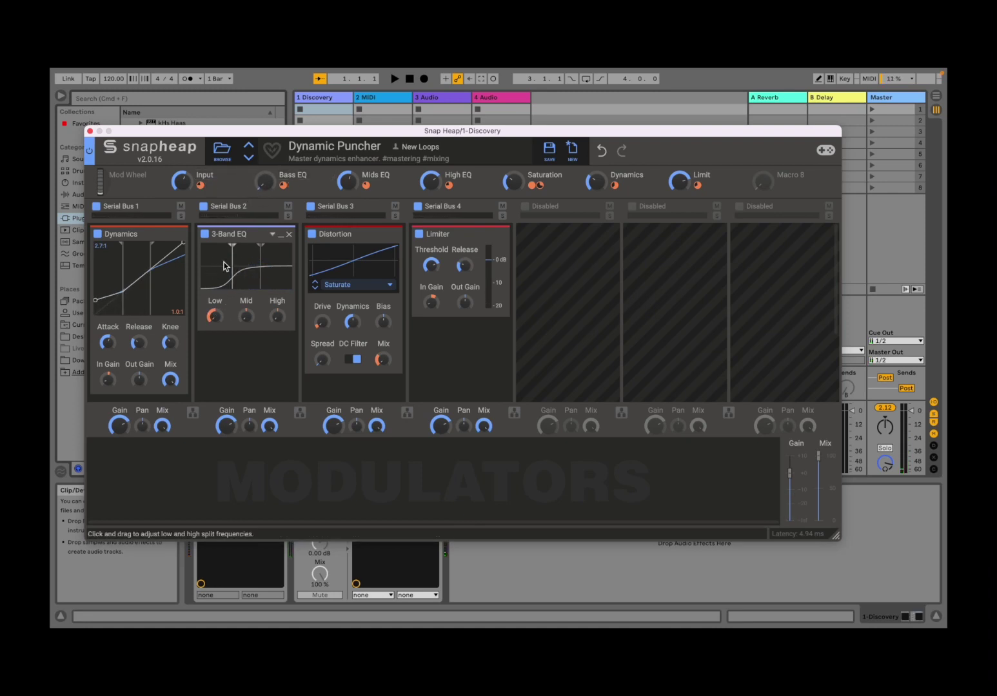
key("space")
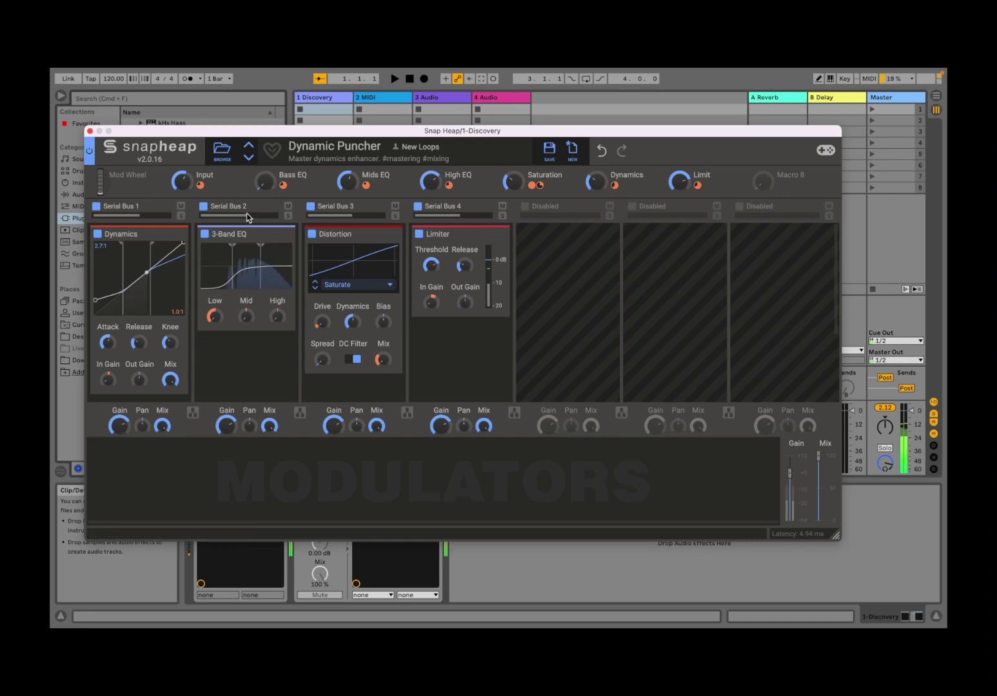
mouse_move(264, 187)
left_click_drag(264, 186, 265, 149)
Set Mids EQ to 40 %, adjust High EQ, raise Limit to 91 % and Dynamics to 89 %.
mouse_move(347, 182)
left_mouse_down()
mouse_move(347, 159)
mouse_move(344, 184)
left_mouse_up()
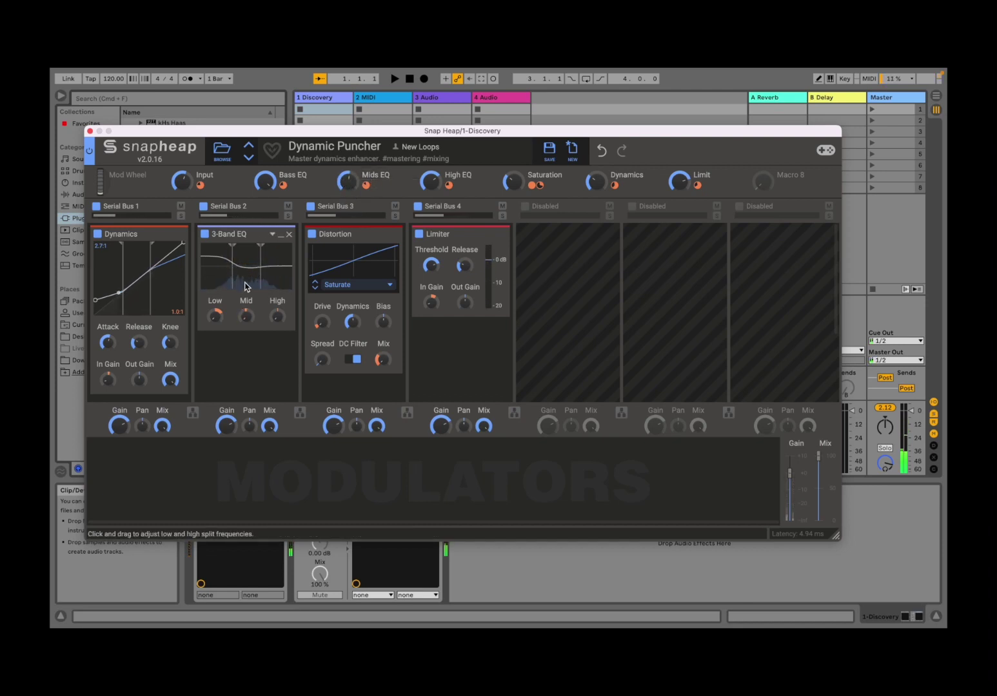
left_click_drag(430, 182, 430, 225)
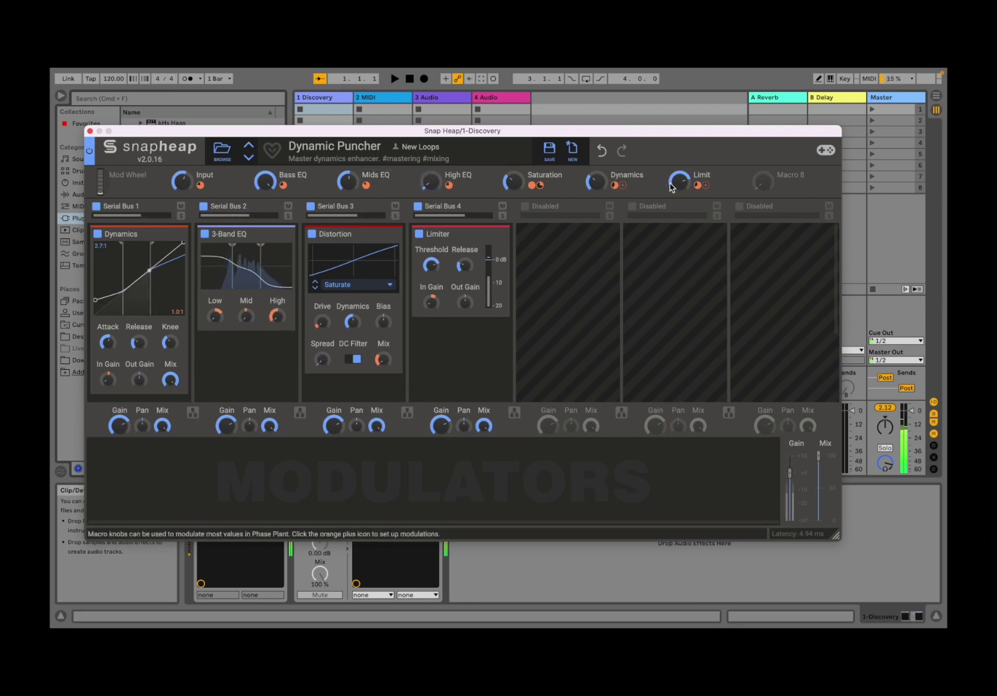
left_click_drag(679, 181, 679, 157)
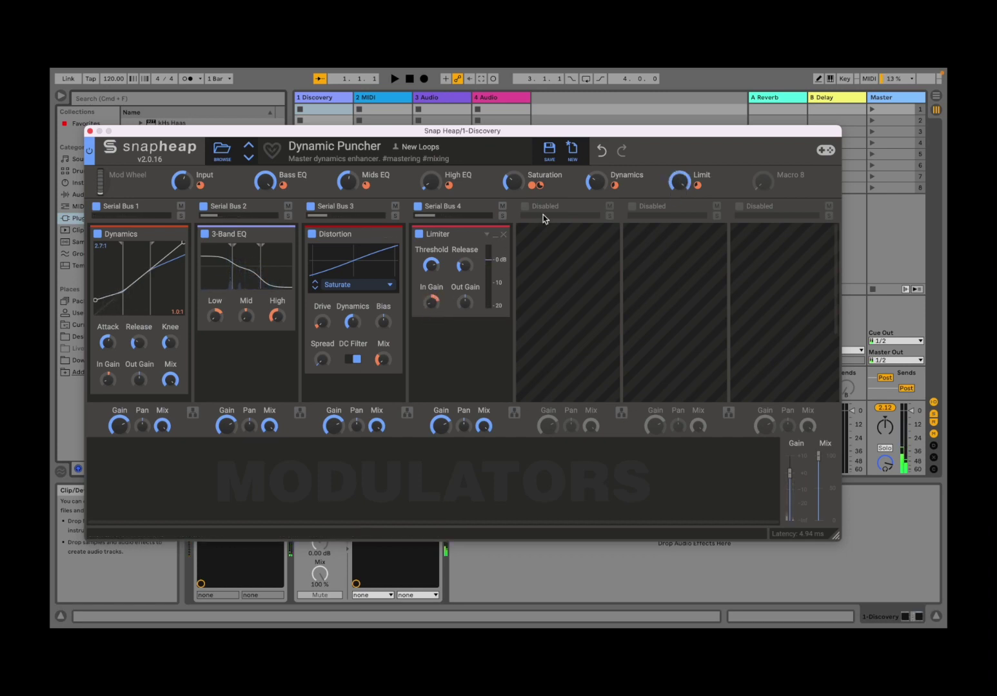
left_click_drag(593, 184, 593, 180)
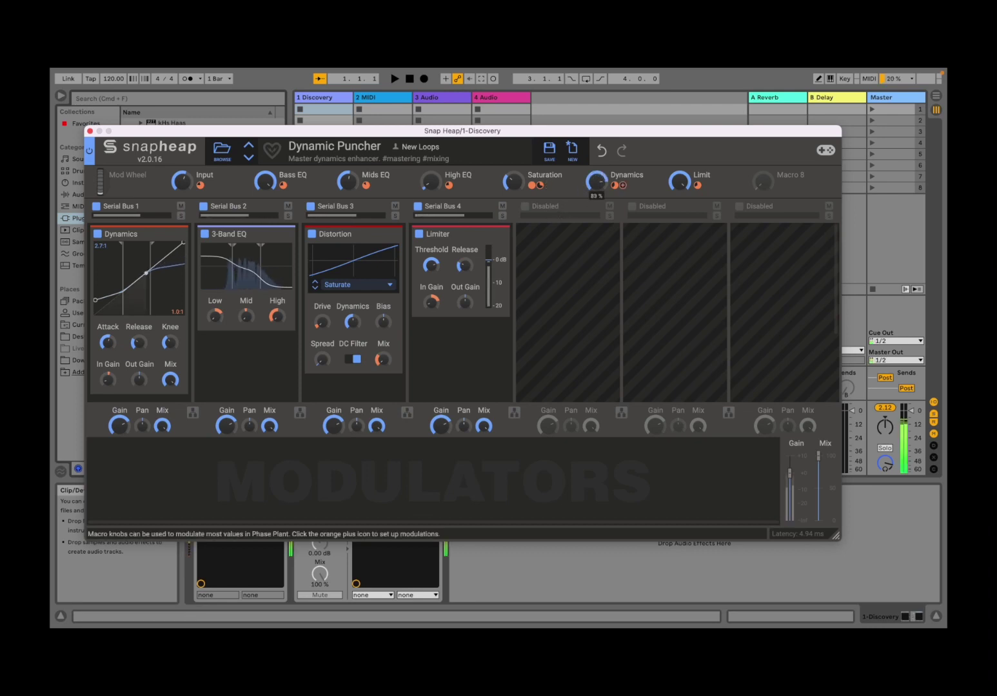